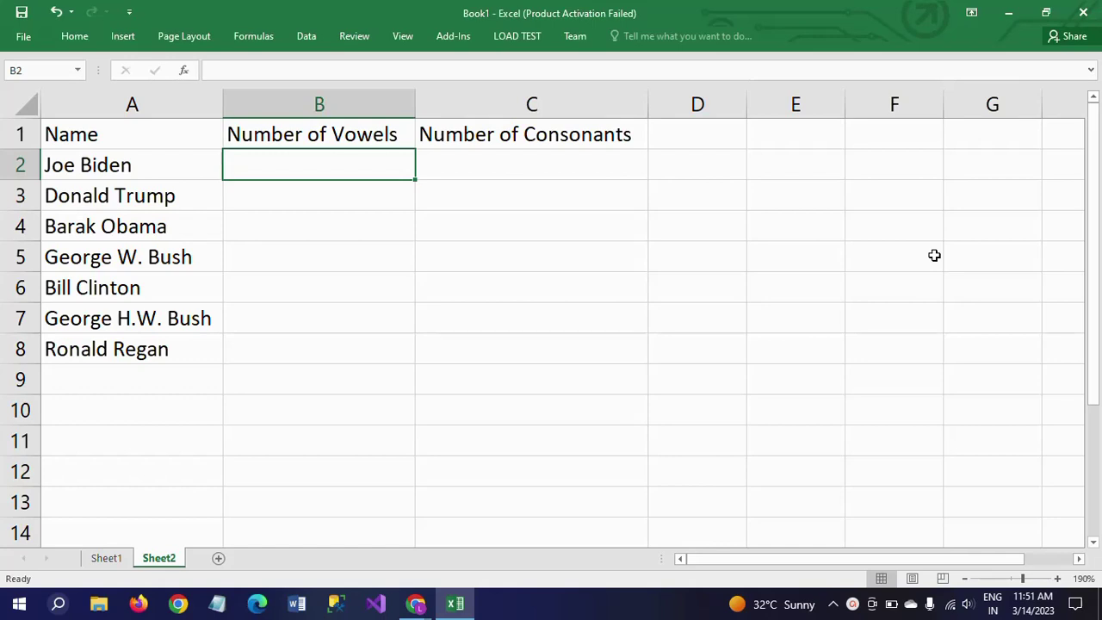
- Enter =SUBSTITUTE(A2,"e","a") in B2 to swap every e in the A2 name for a
type("=")
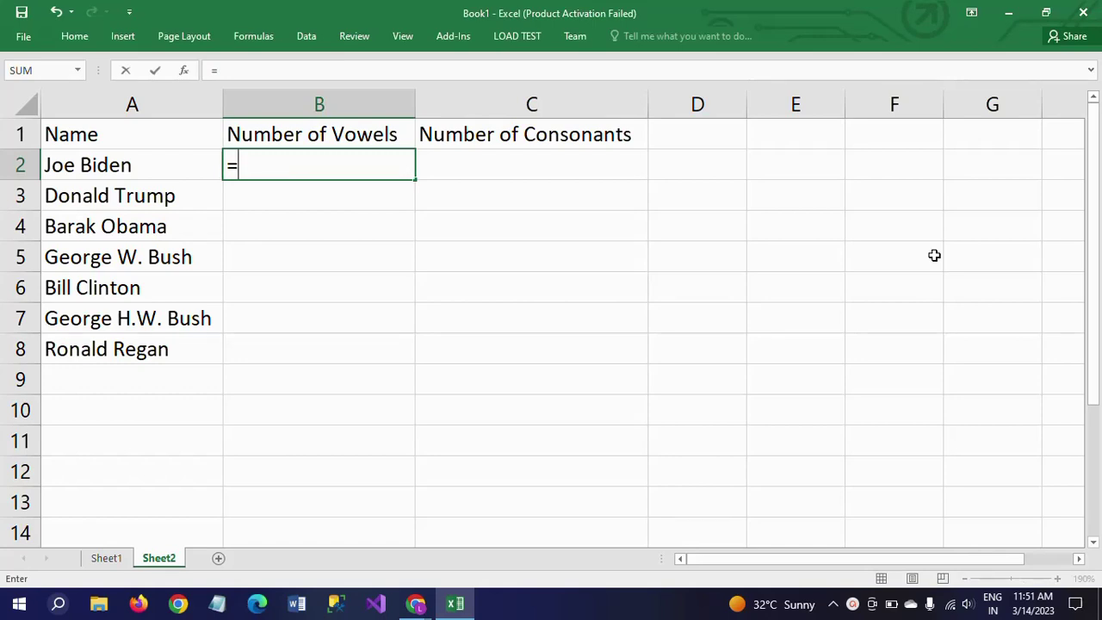
type("SU")
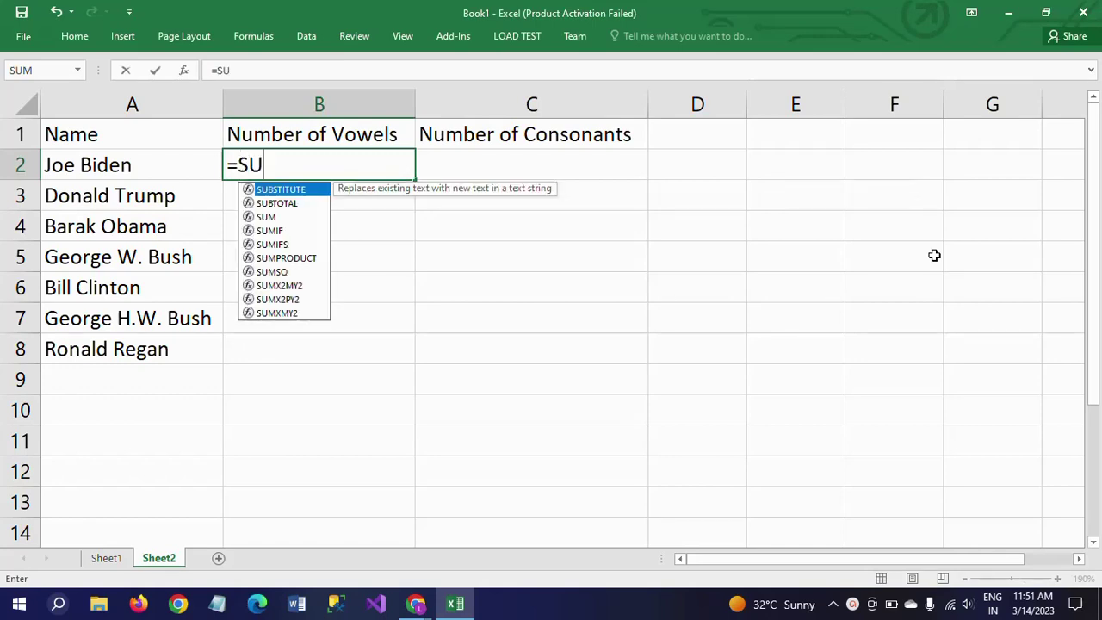
double_click(302, 197)
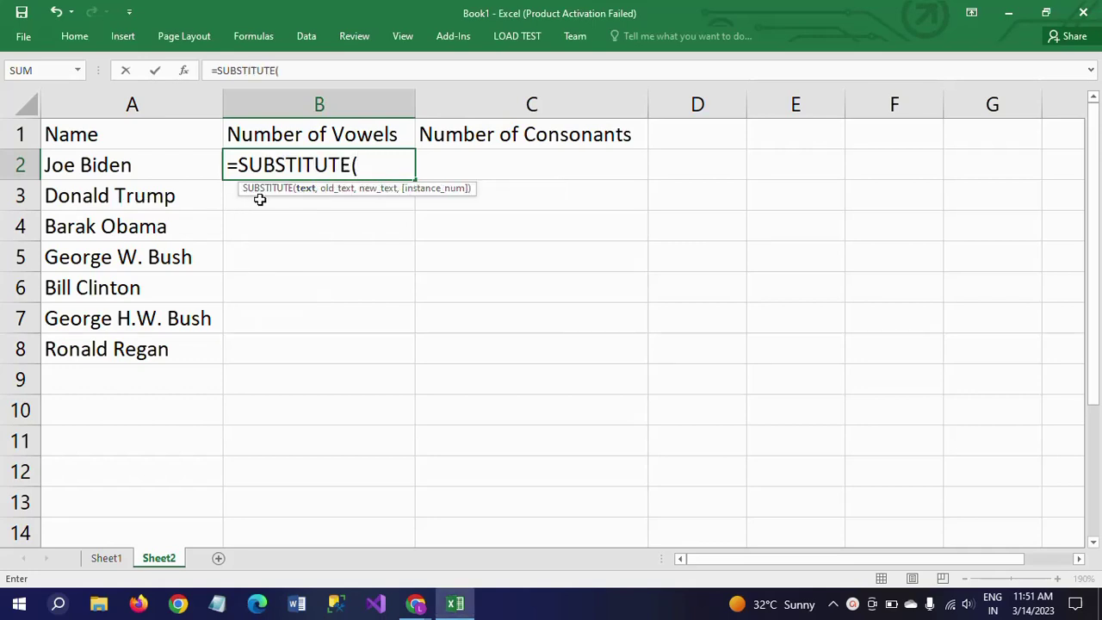
left_click(82, 166)
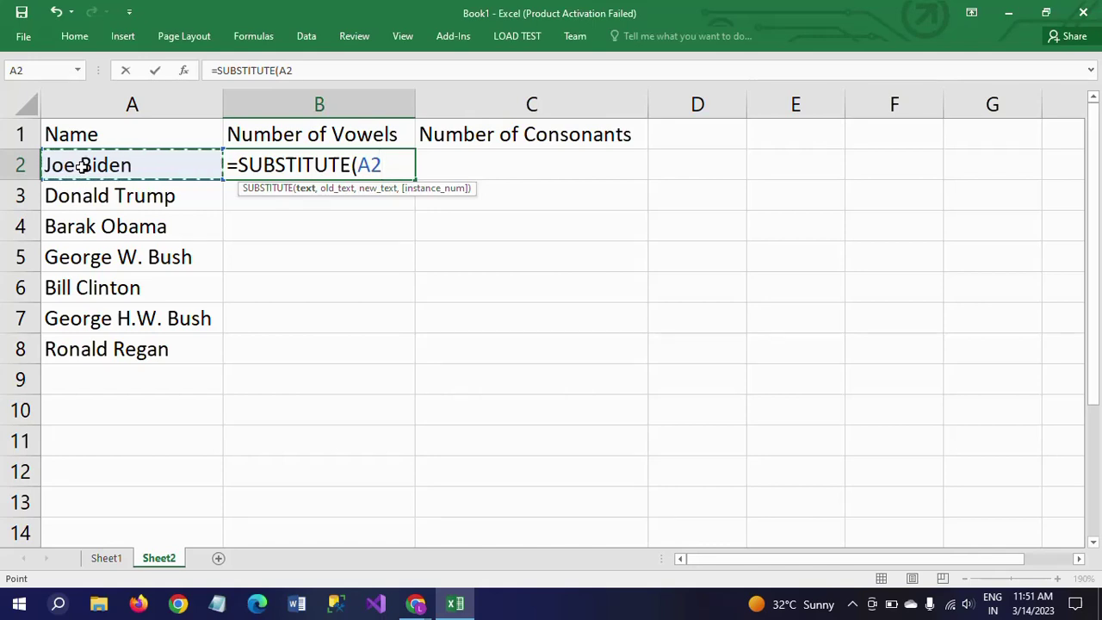
type("),")
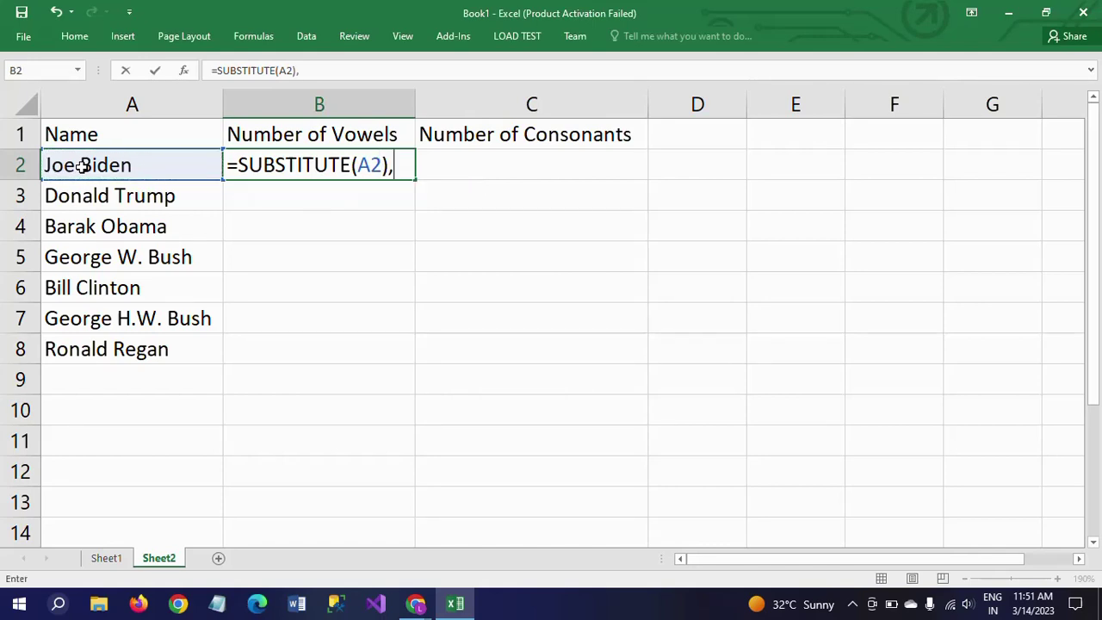
key("BackSpace")
key("BackSpace")
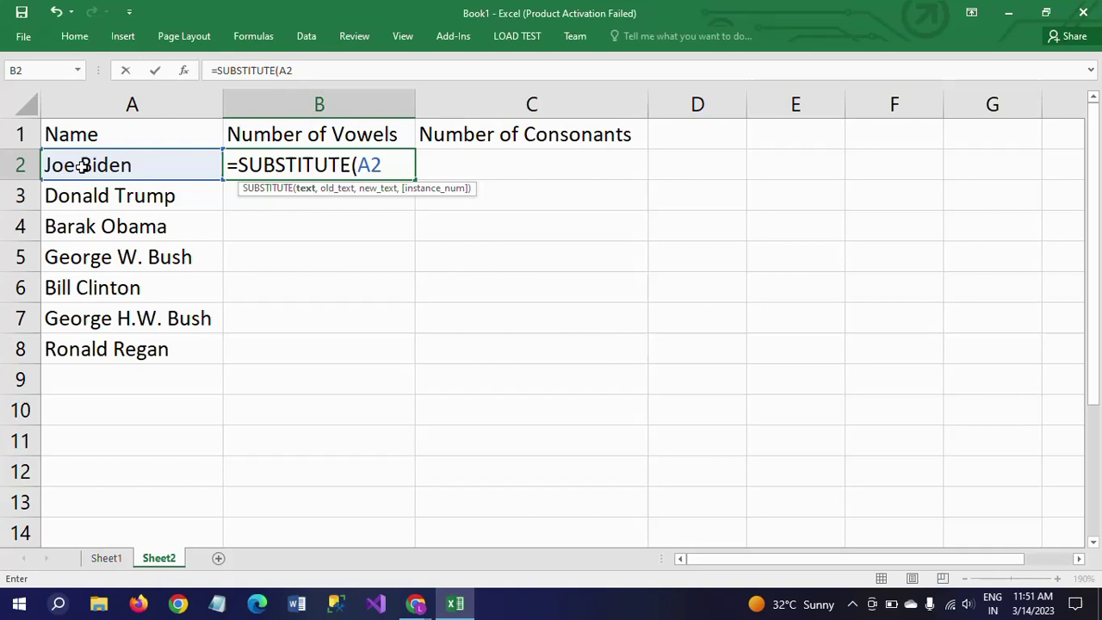
type(",")
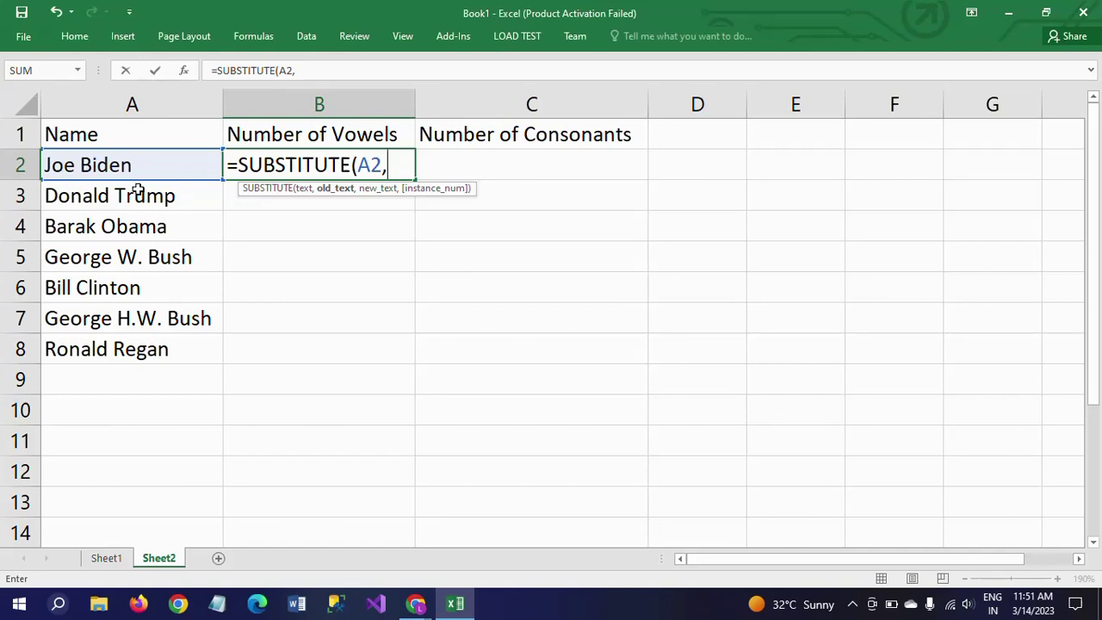
type("\"e\",")
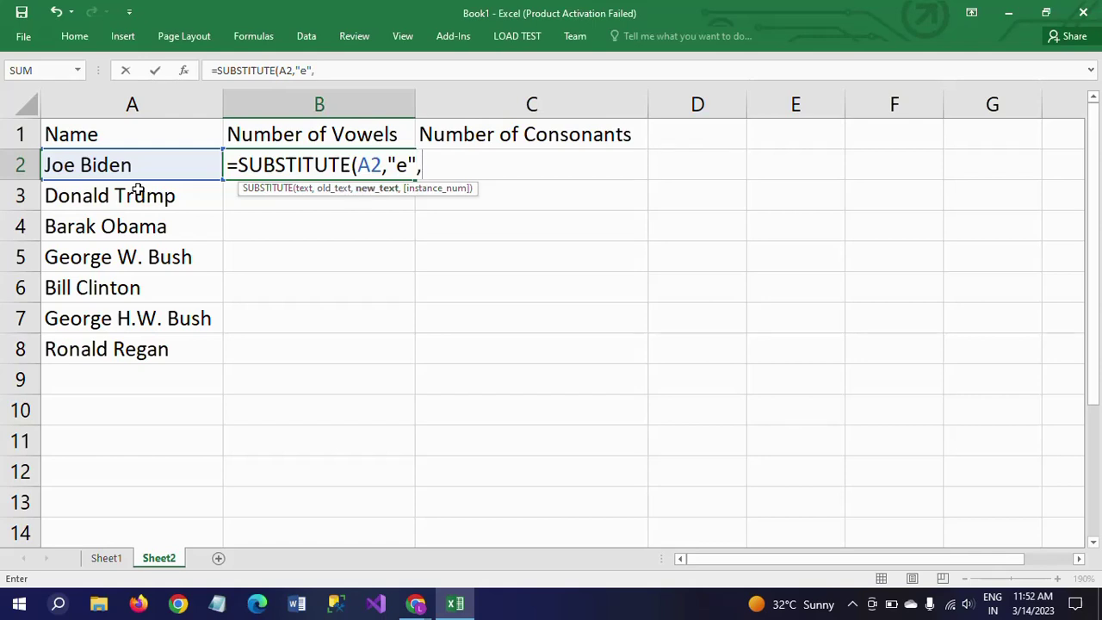
type("\"a\"")
type(")")
key("Return")
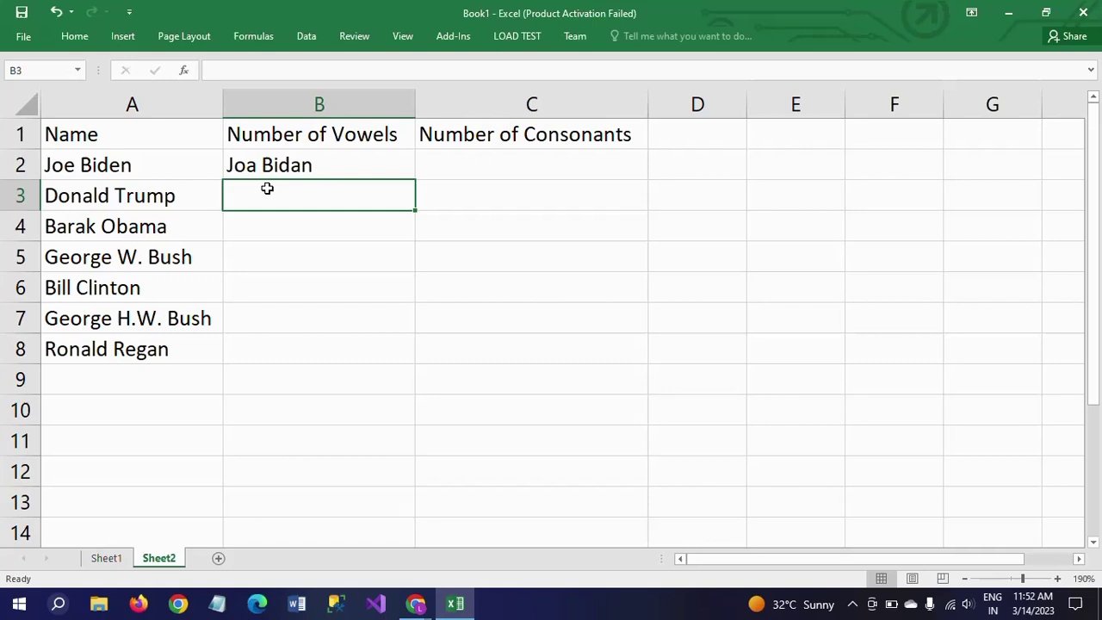
- Add instance number 1 to B2's SUBSTITUTE so only the first e changes, then clear B2
left_click(326, 167)
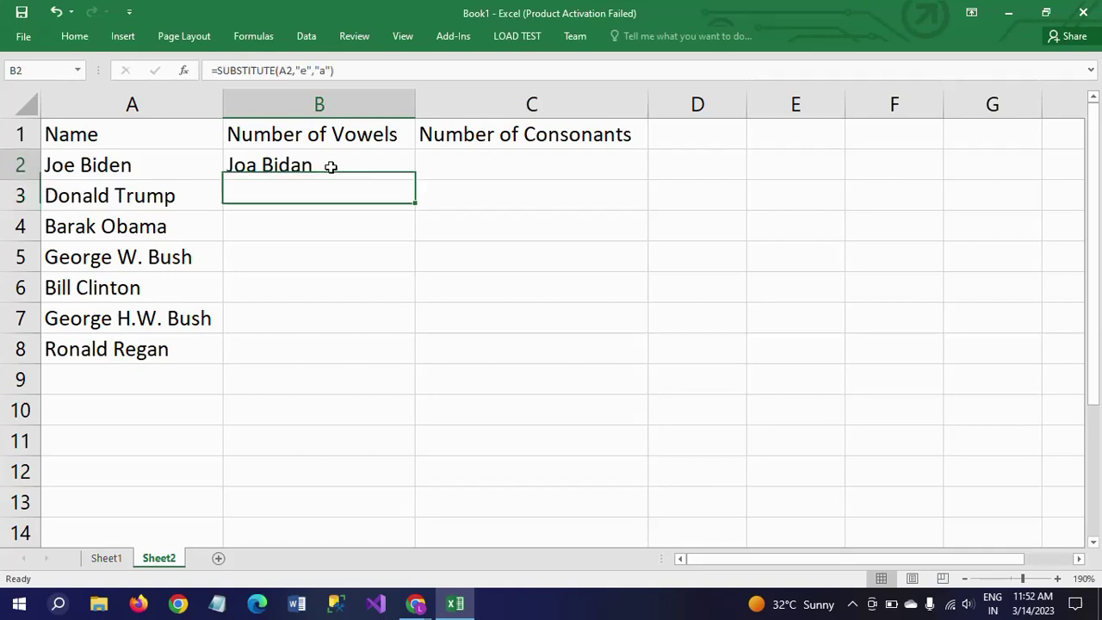
double_click(268, 165)
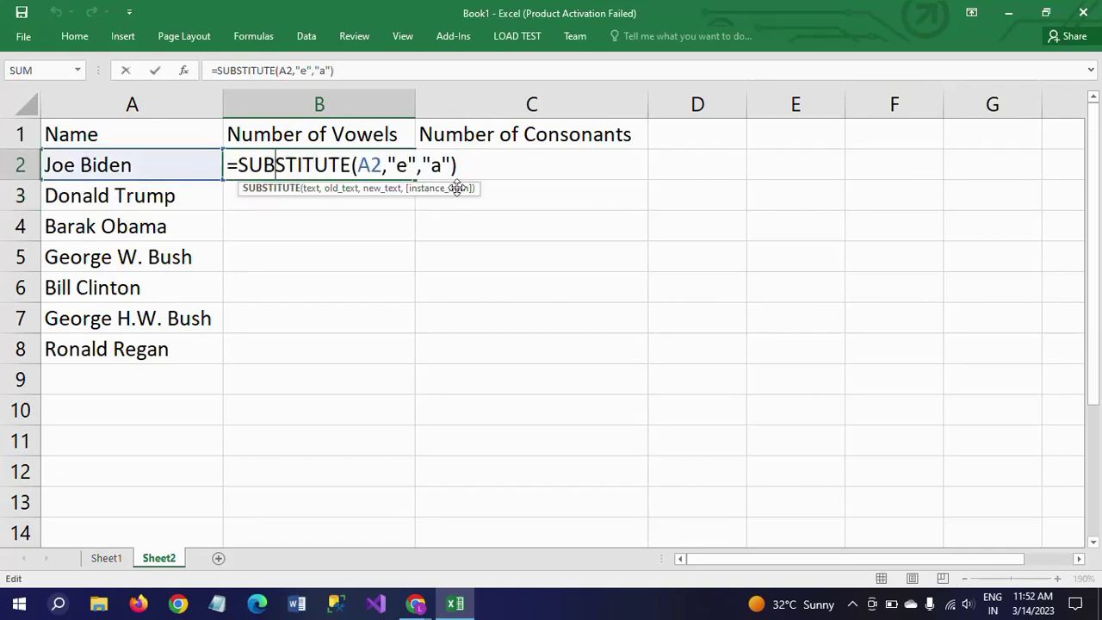
left_click(450, 166)
type(",")
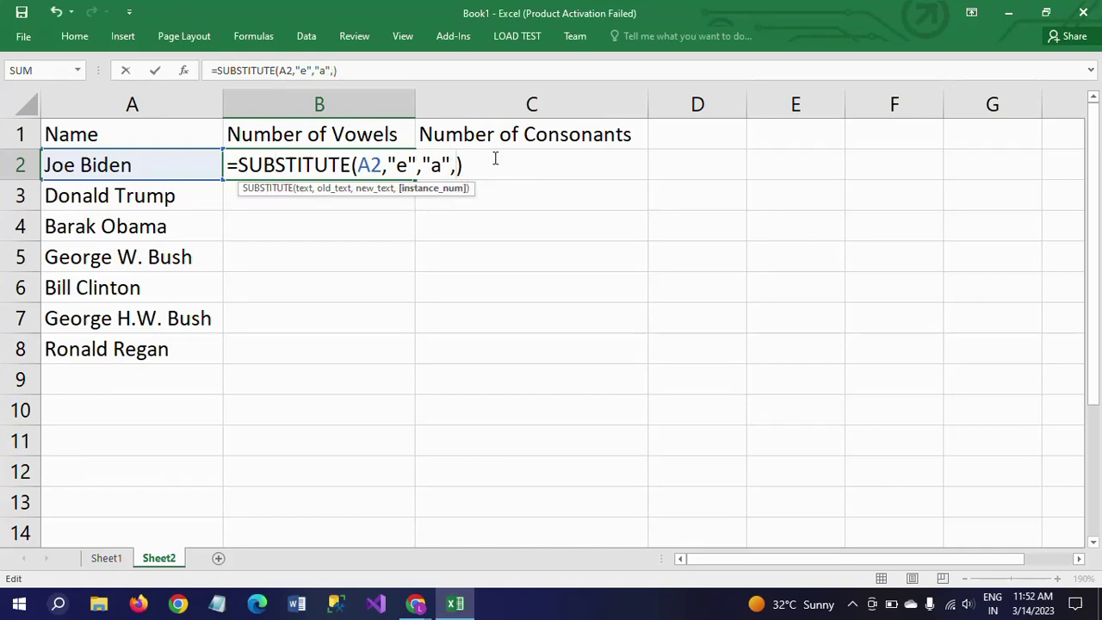
type("1")
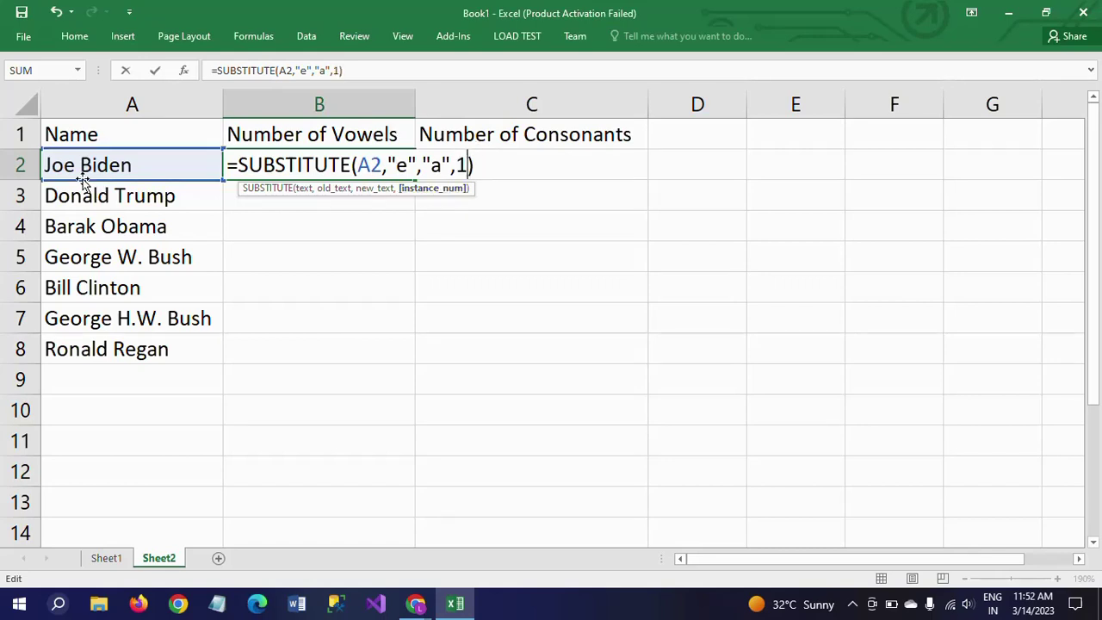
left_click(549, 219)
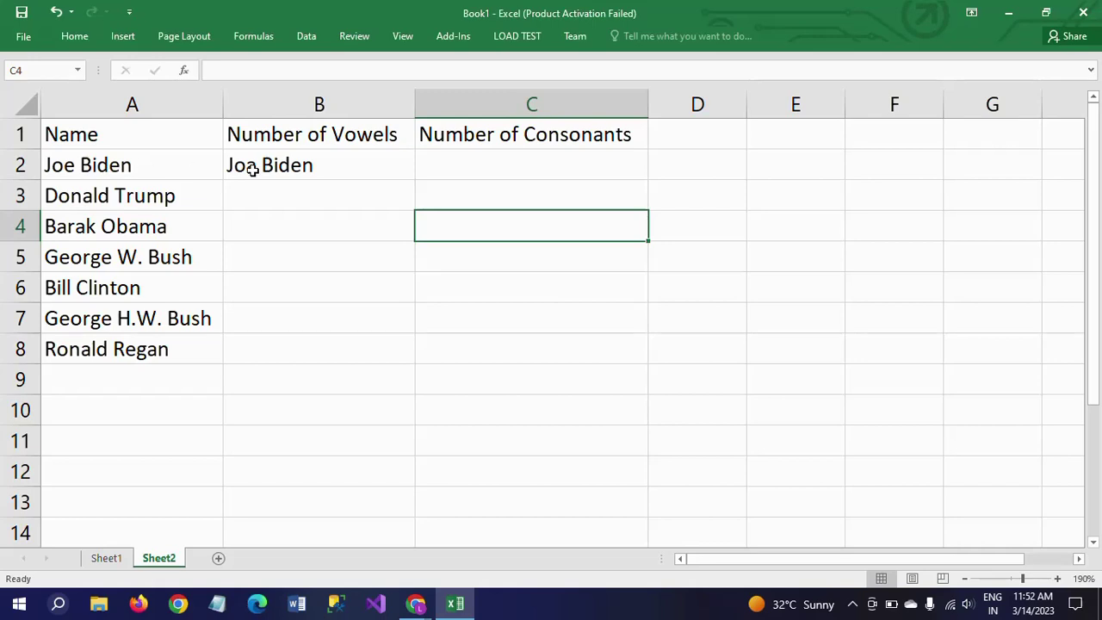
left_click(302, 169)
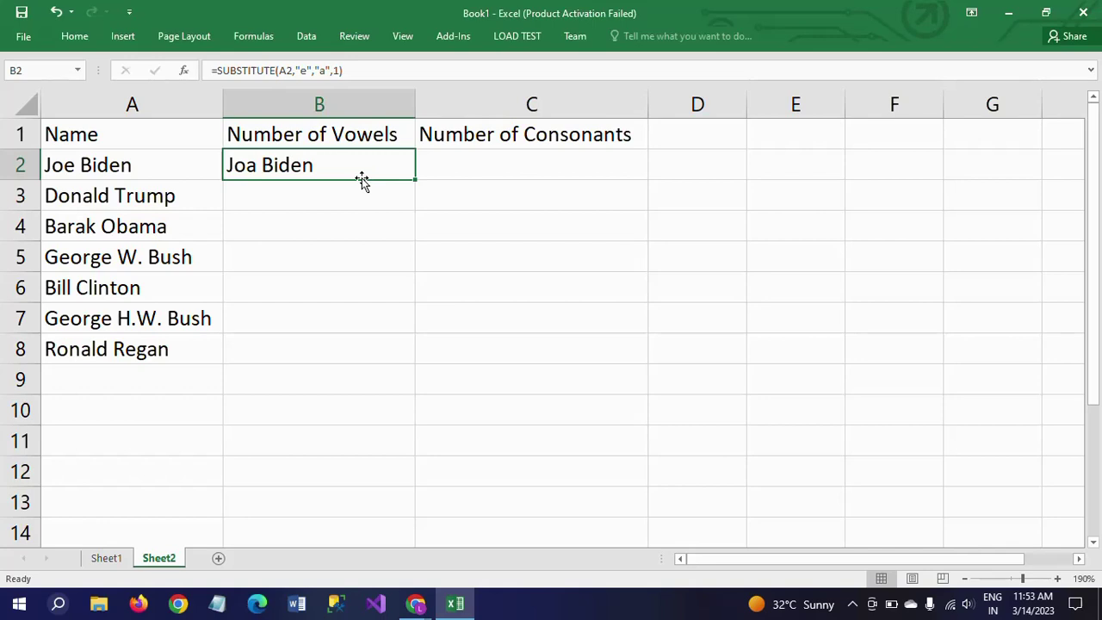
key("Delete")
- Enter the vowel list aeiou in D2
left_click(477, 283)
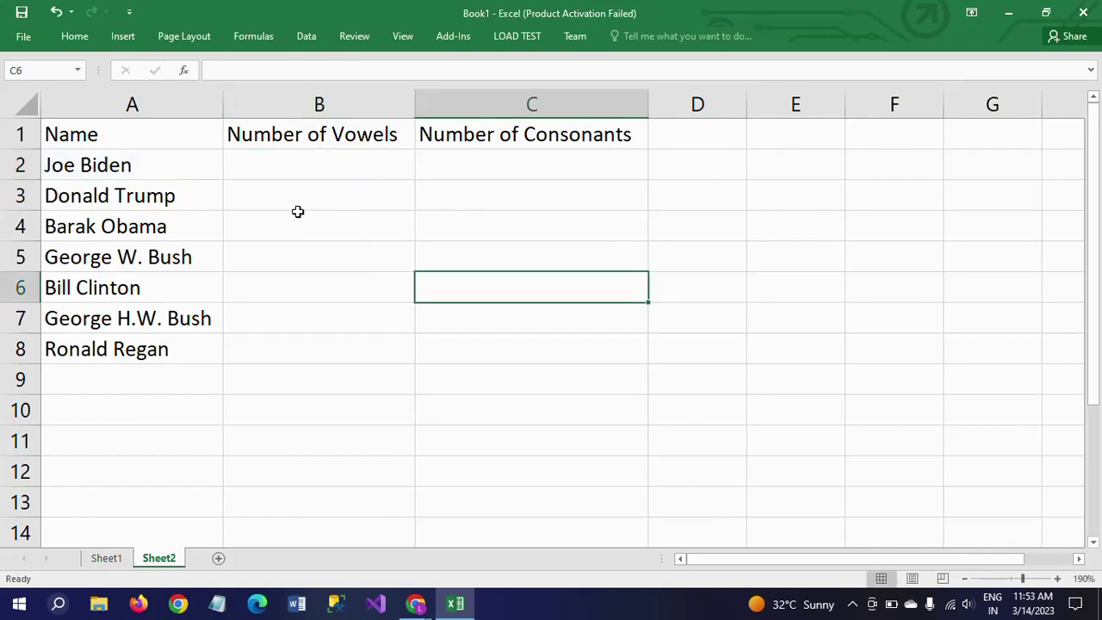
left_click(60, 171)
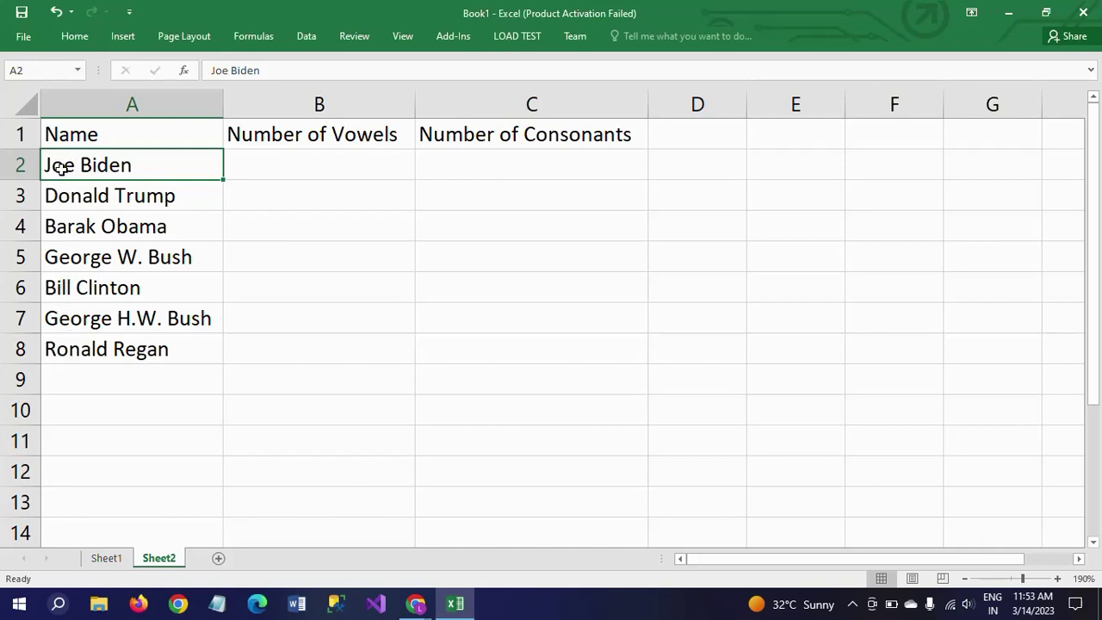
left_click(684, 167)
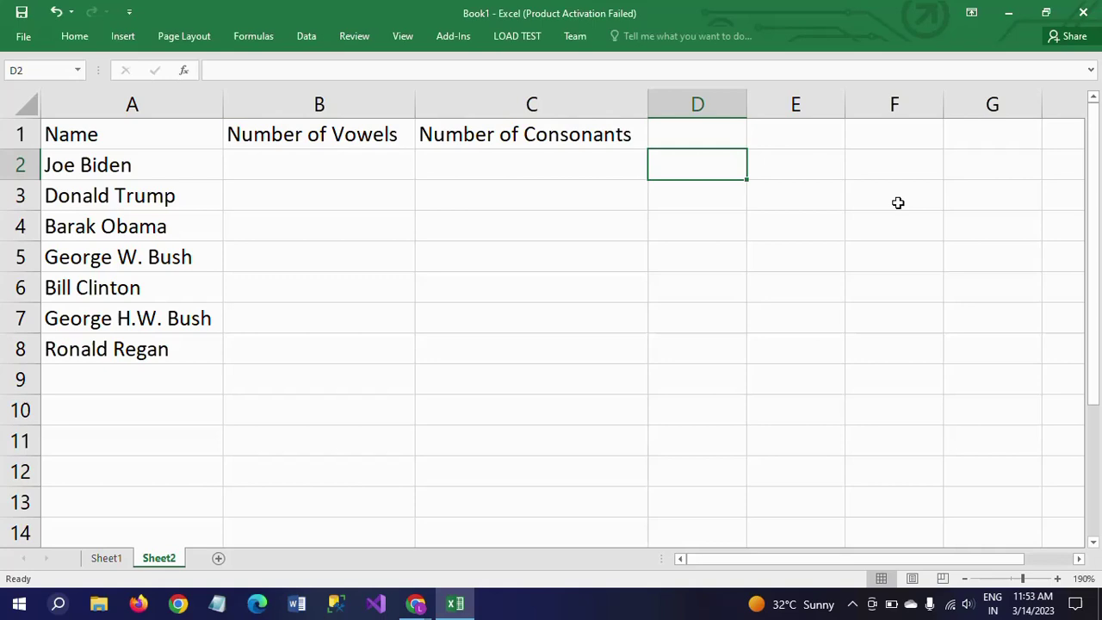
type("ae")
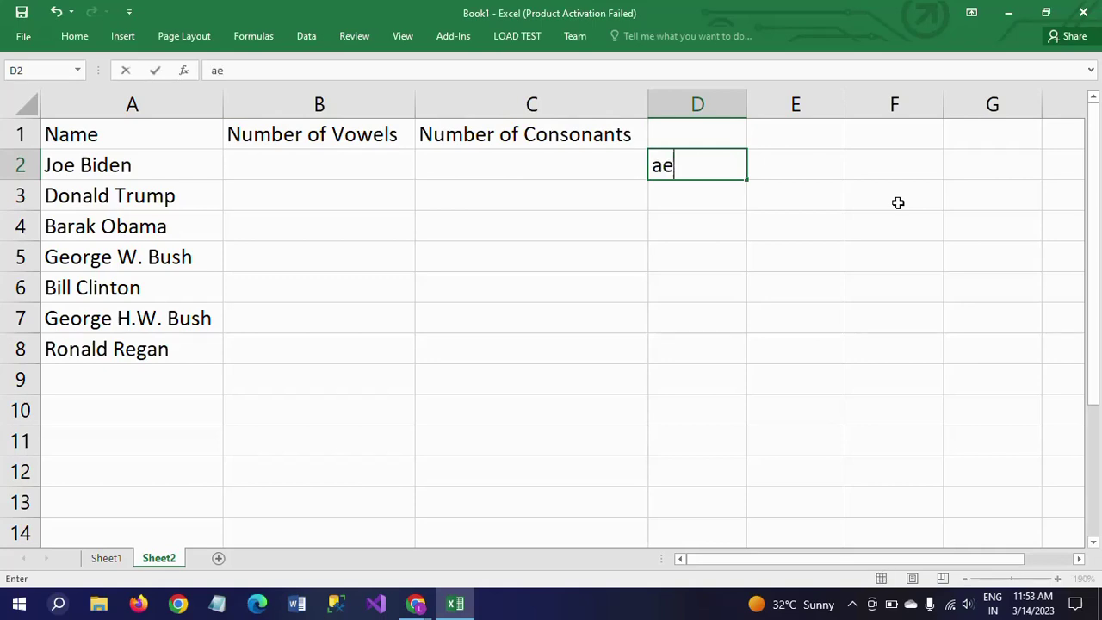
type("iou")
key("Return")
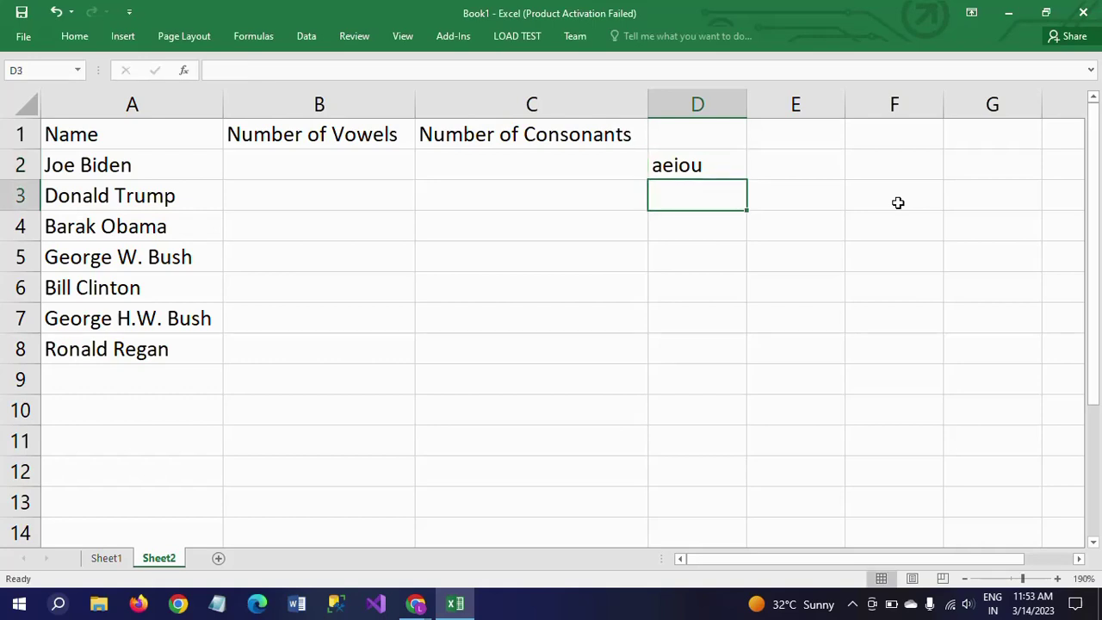
- Add Enterprise as a new name in A9 and select B9 beside it
left_click(64, 383)
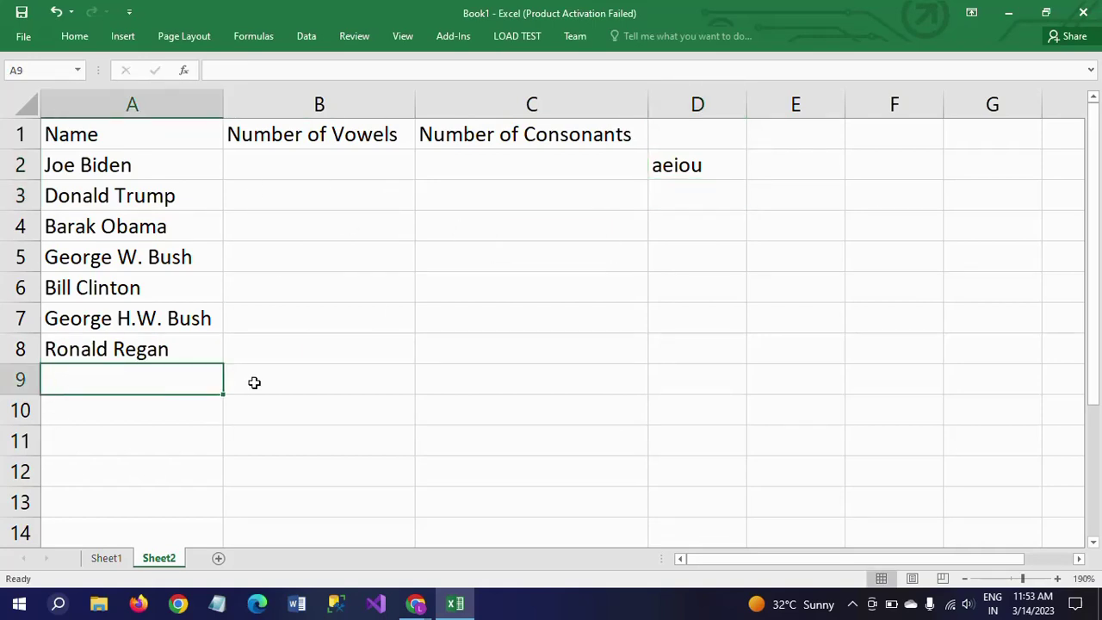
type("Enter")
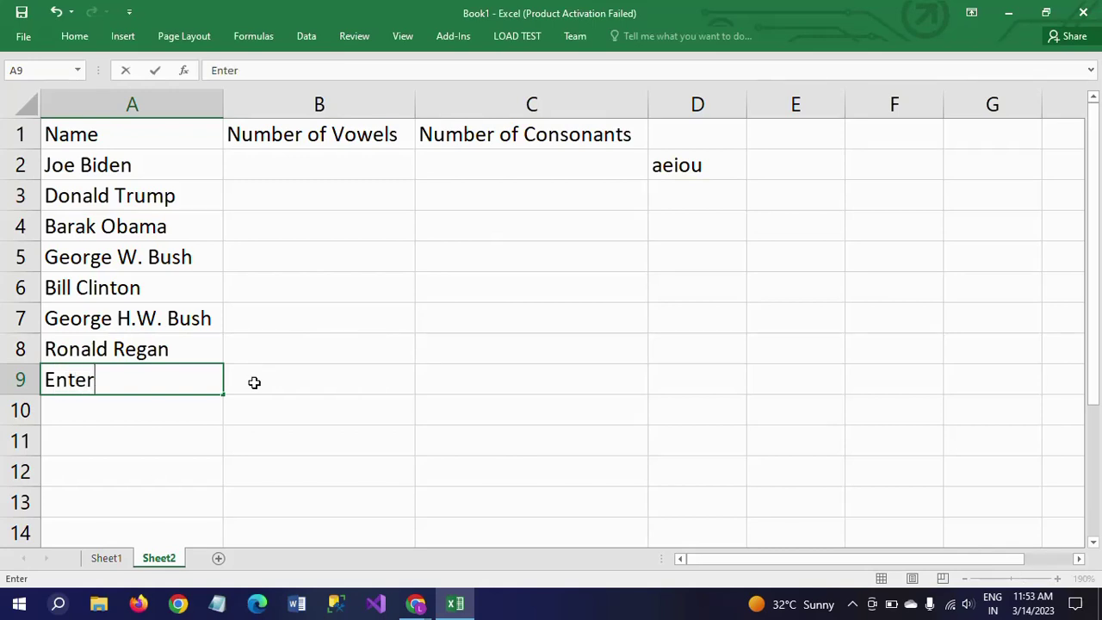
type("prise")
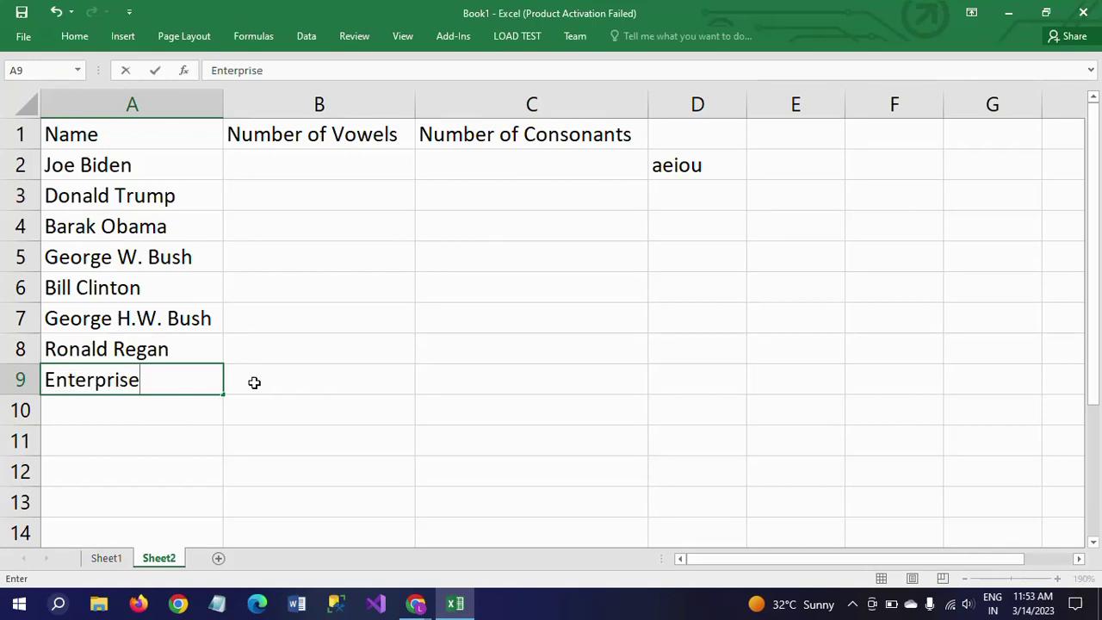
key("Return")
left_click(68, 382)
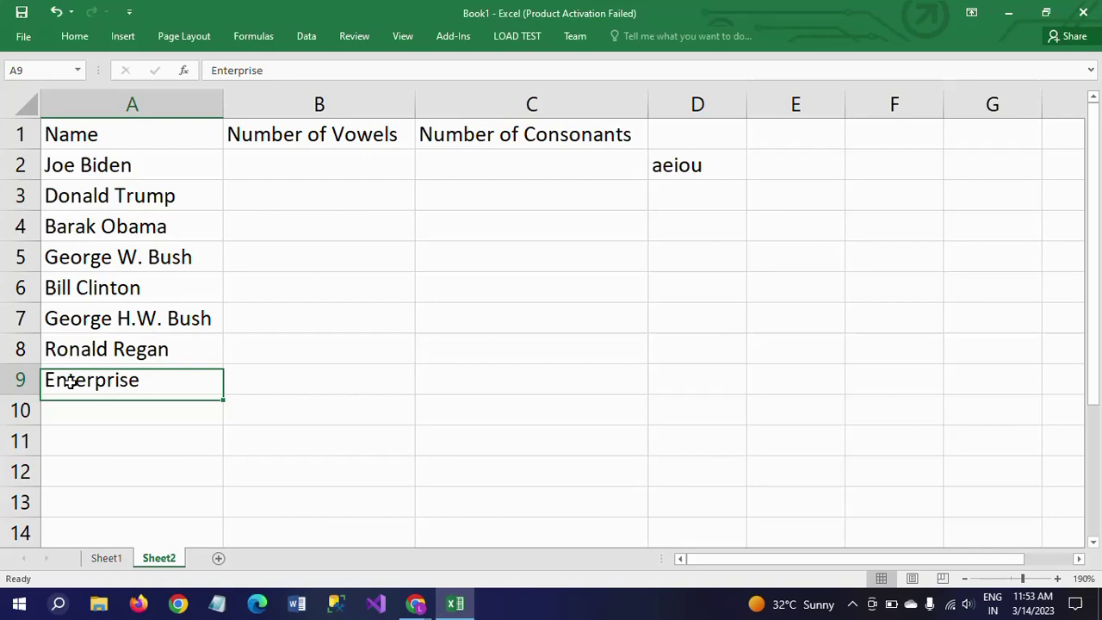
left_click(254, 379)
- Enter =SUBSTITUTE(A9,"e","a") in B9, showing Entarprisa, then recheck the formula
type("=Sub")
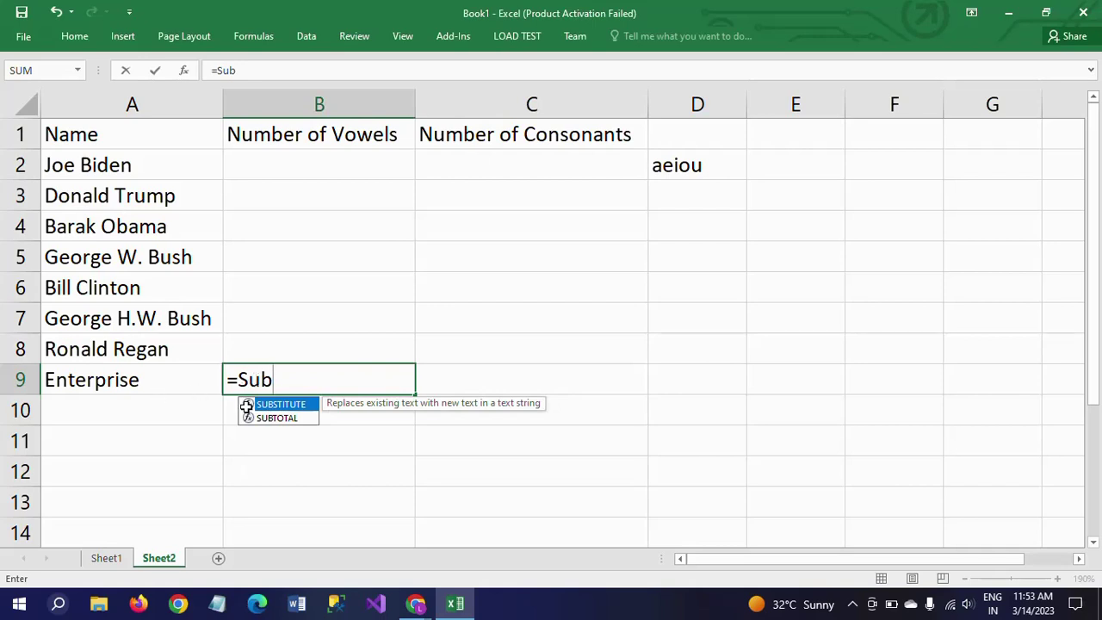
double_click(267, 403)
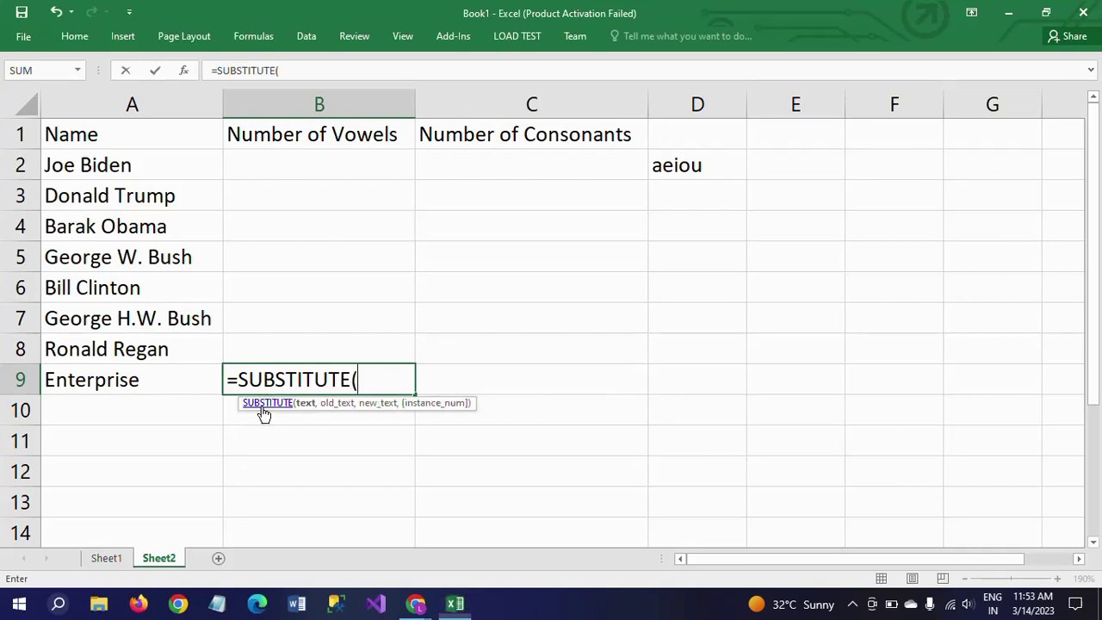
left_click(104, 381)
type(",")
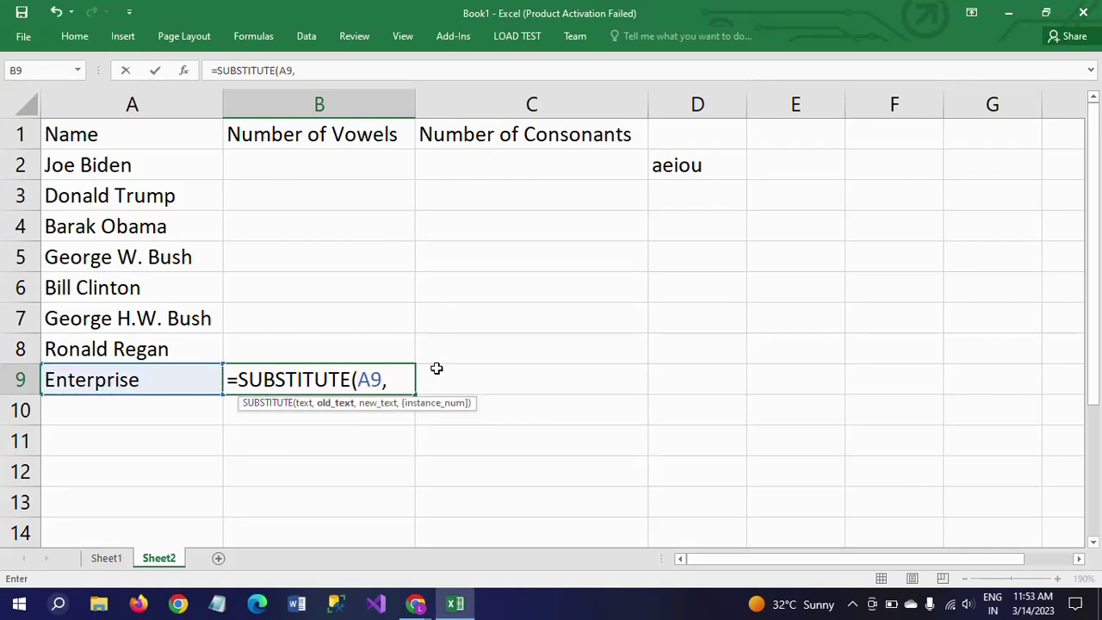
type("\"e\",")
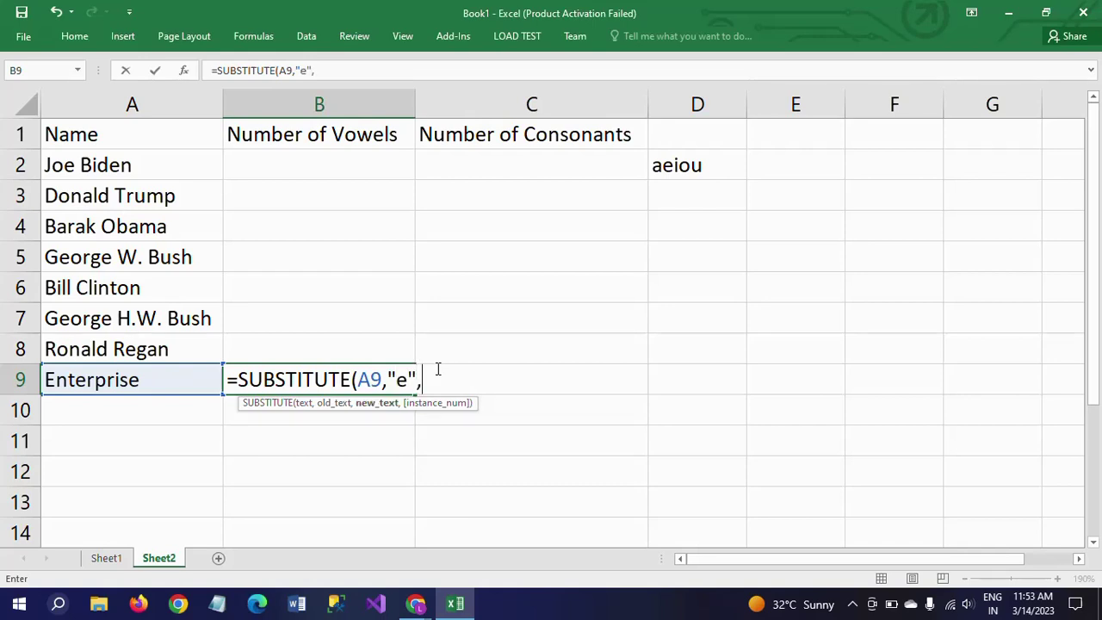
type("\"a\")")
key("Return")
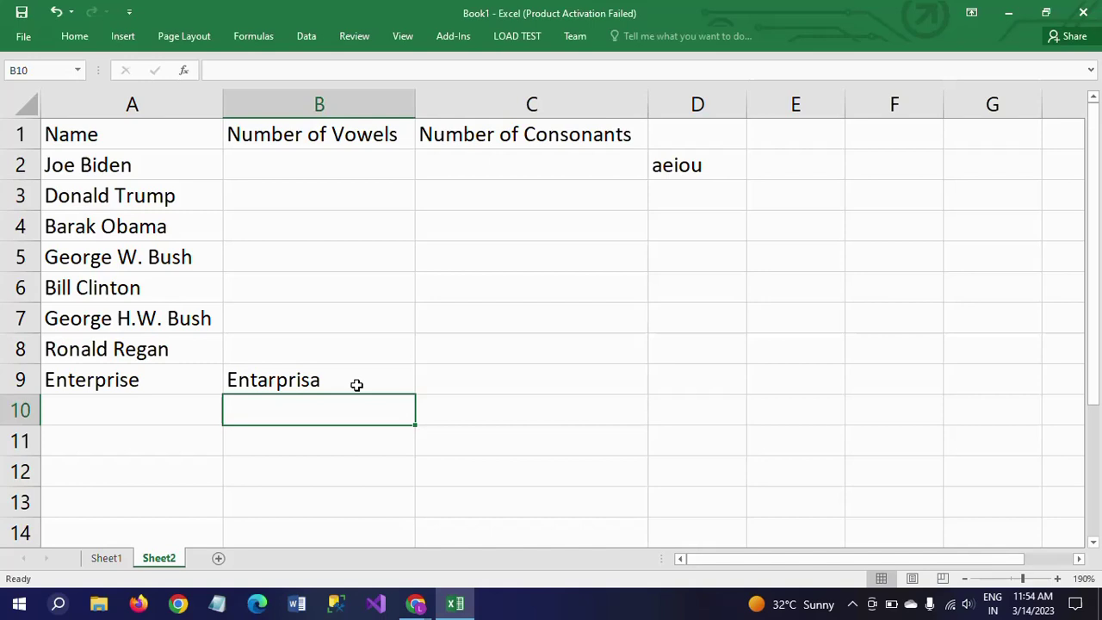
left_click(357, 383)
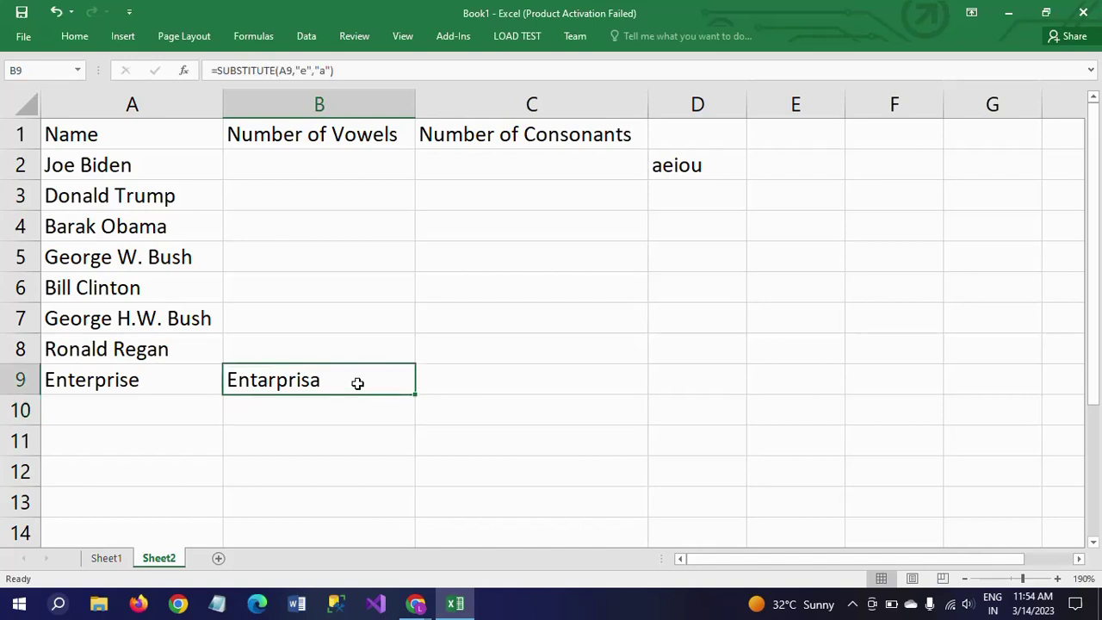
double_click(303, 382)
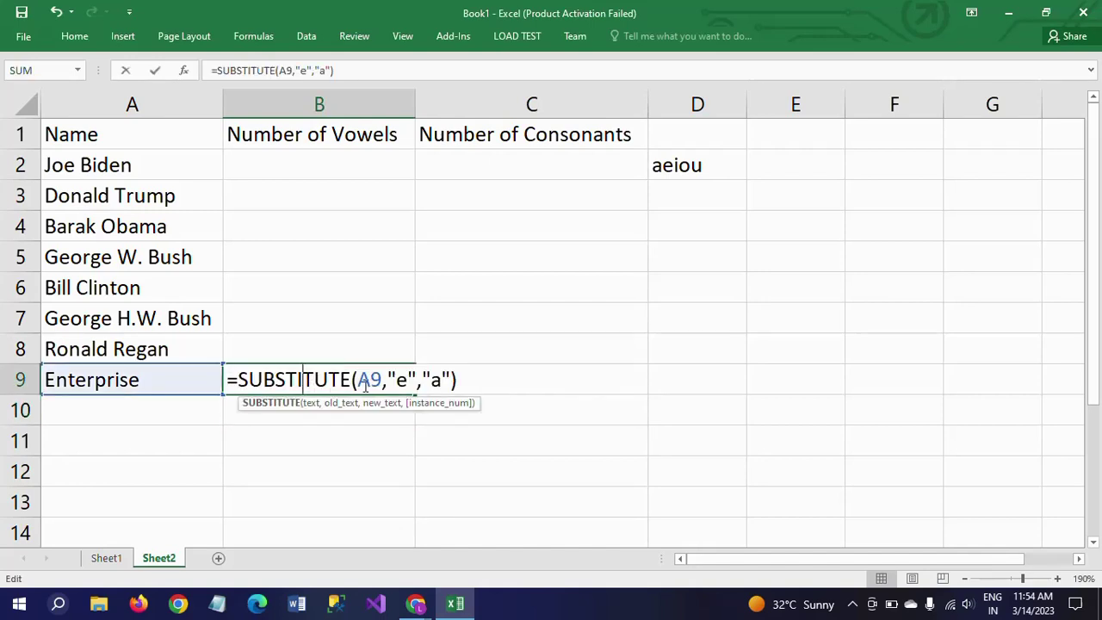
key("End")
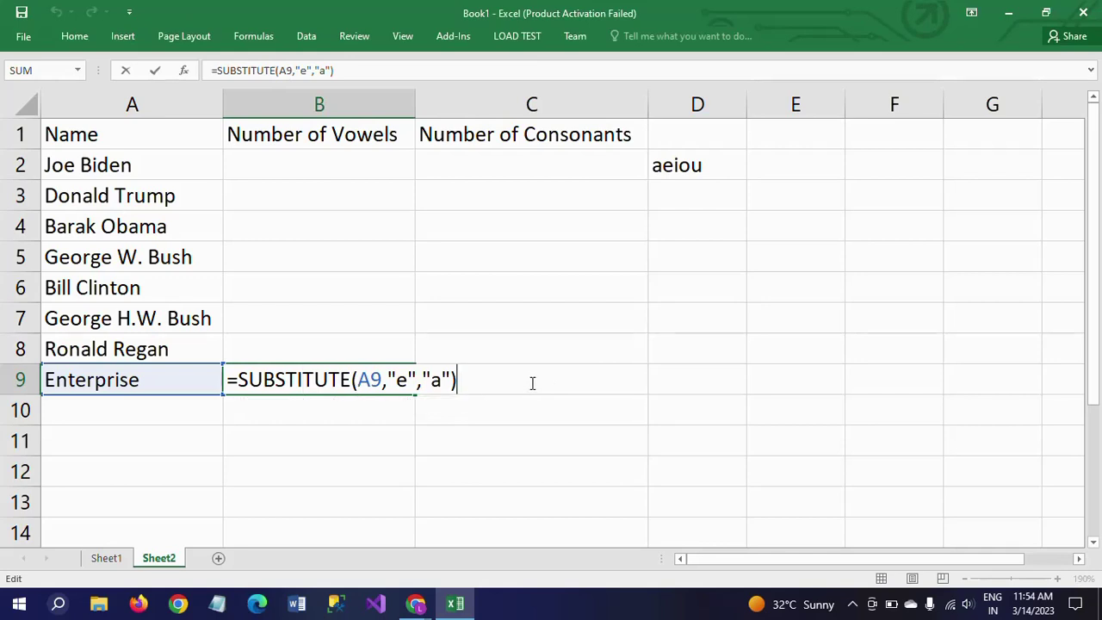
left_click(551, 505)
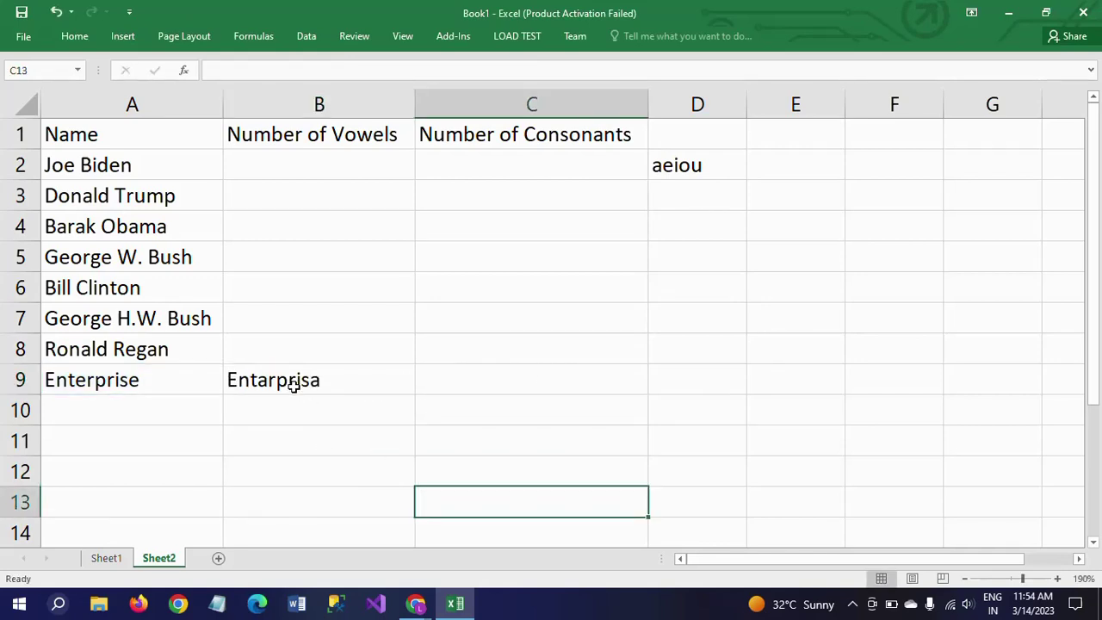
left_click(293, 383)
- Replace B9 with =SUBSTITUTE(LOWER(A9),"e","a"), which gives antarprisa
key("Delete")
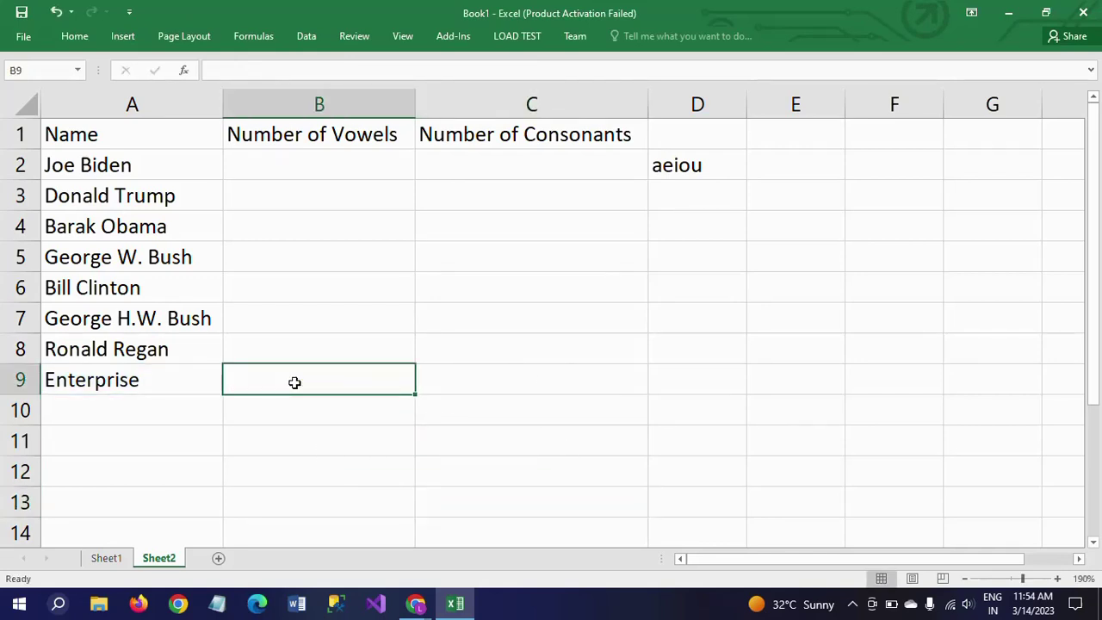
double_click(294, 383)
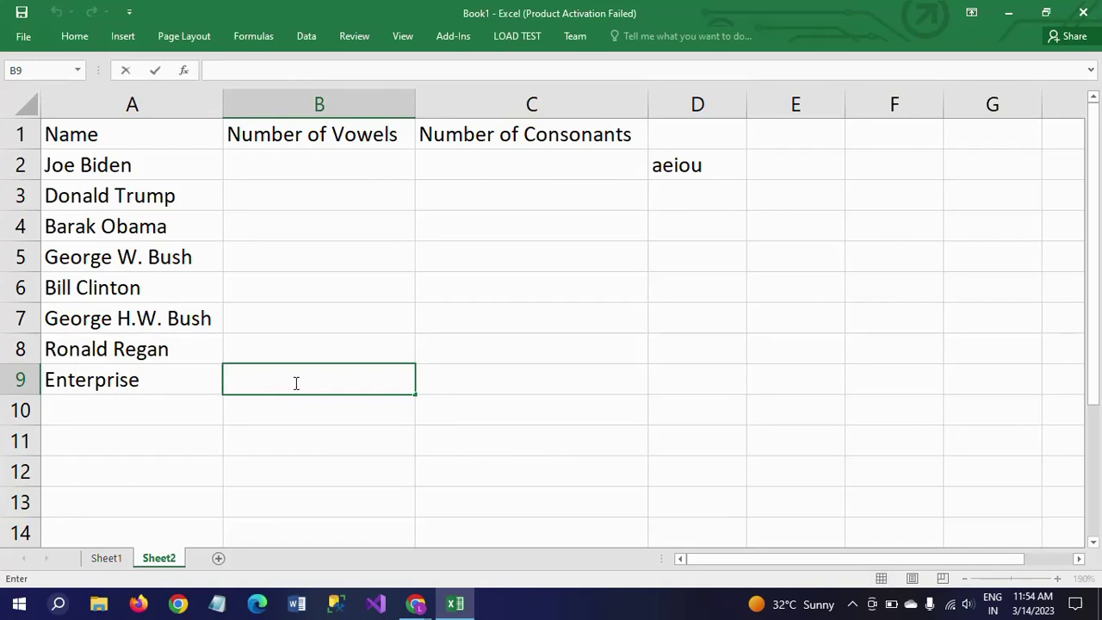
type("=Sub")
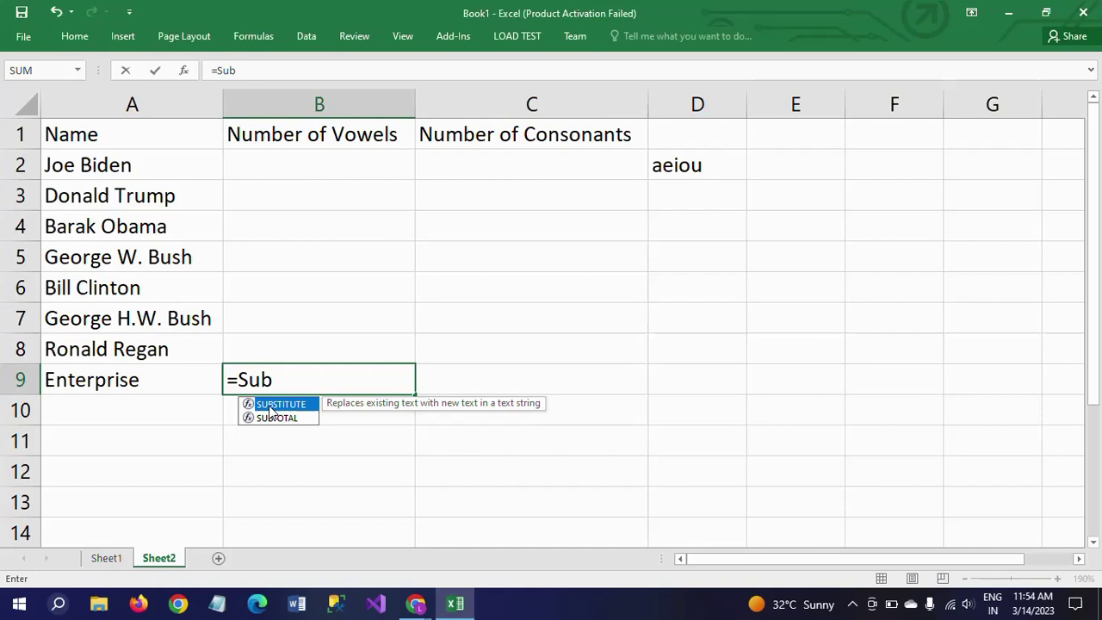
double_click(272, 406)
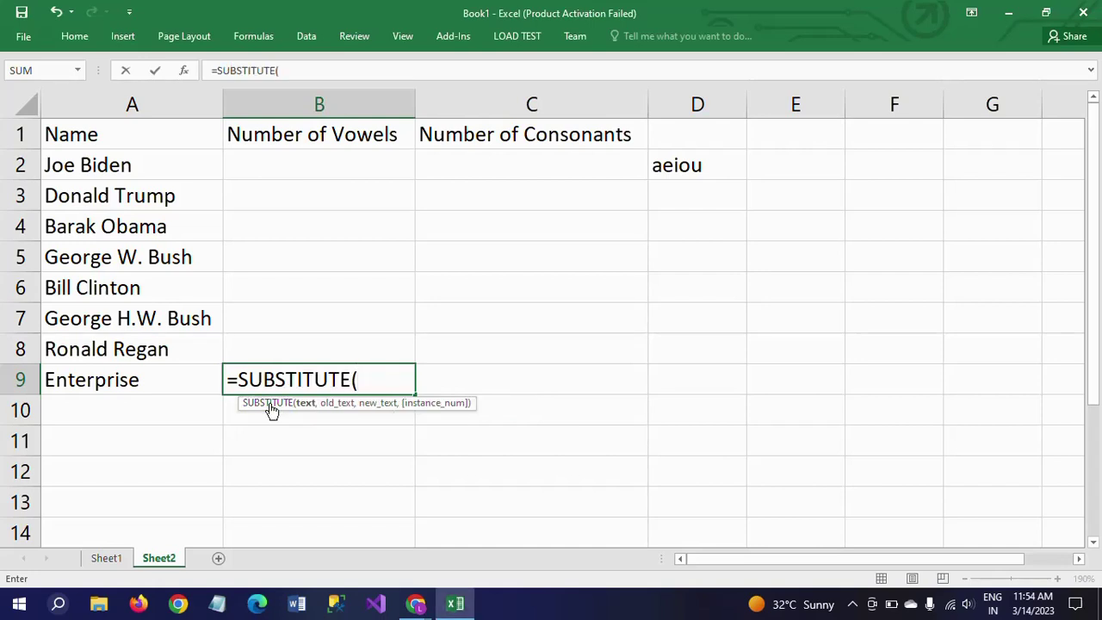
type("Lower")
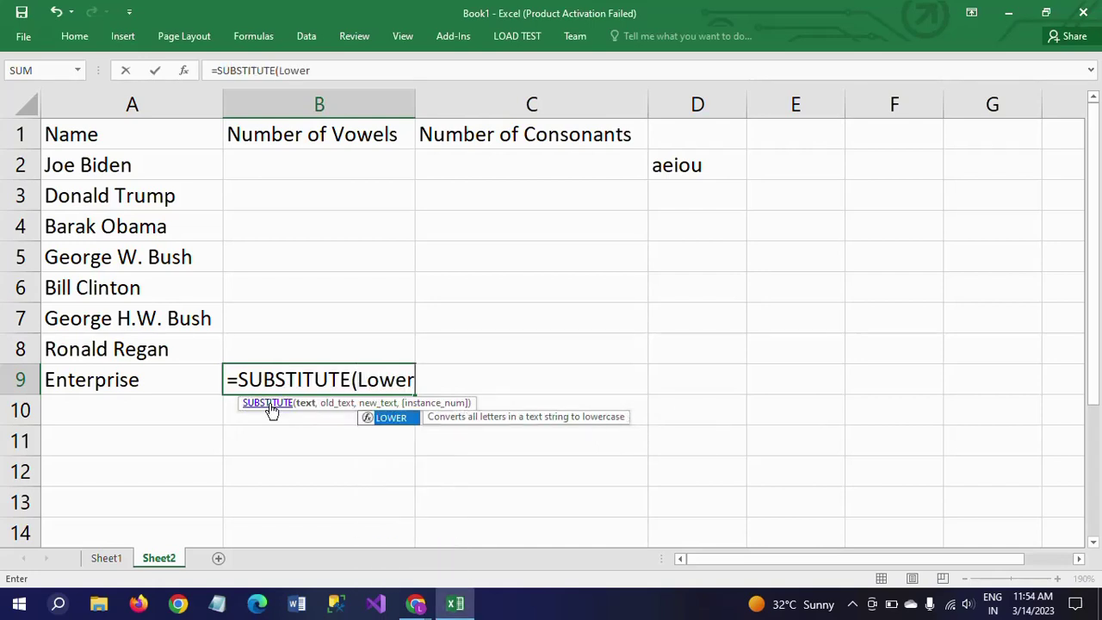
type("(")
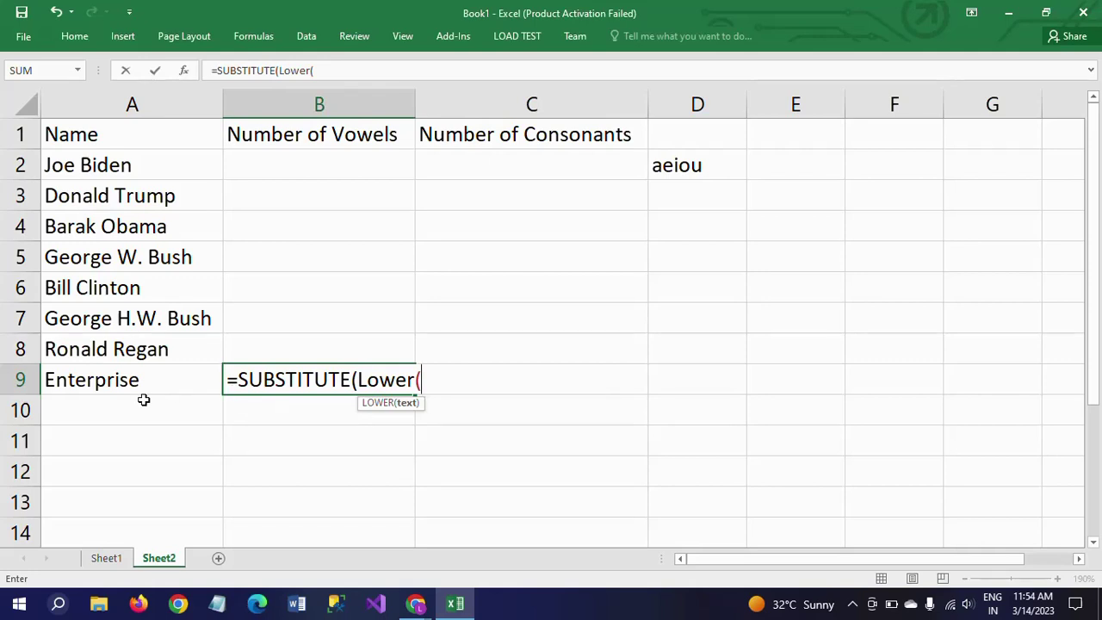
left_click(129, 380)
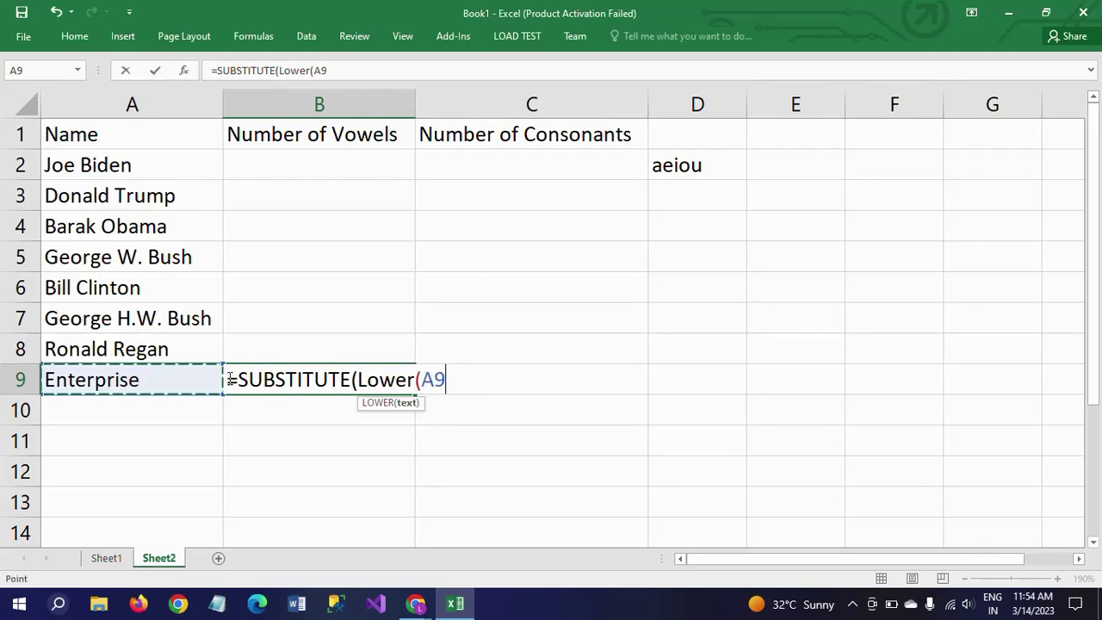
type("),")
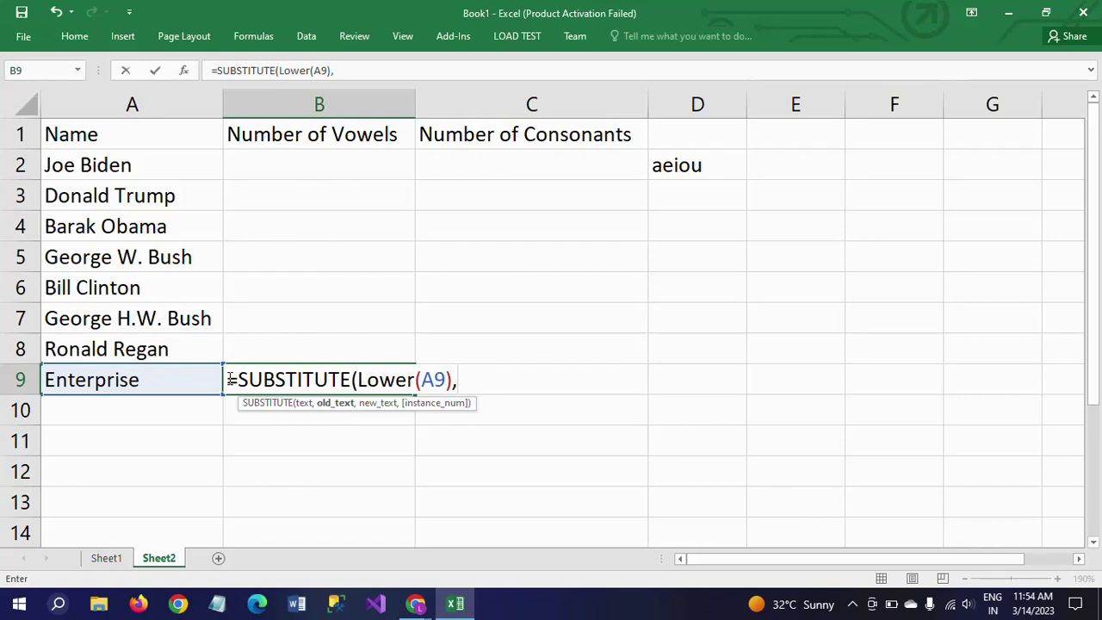
type("\"e\",\"a")
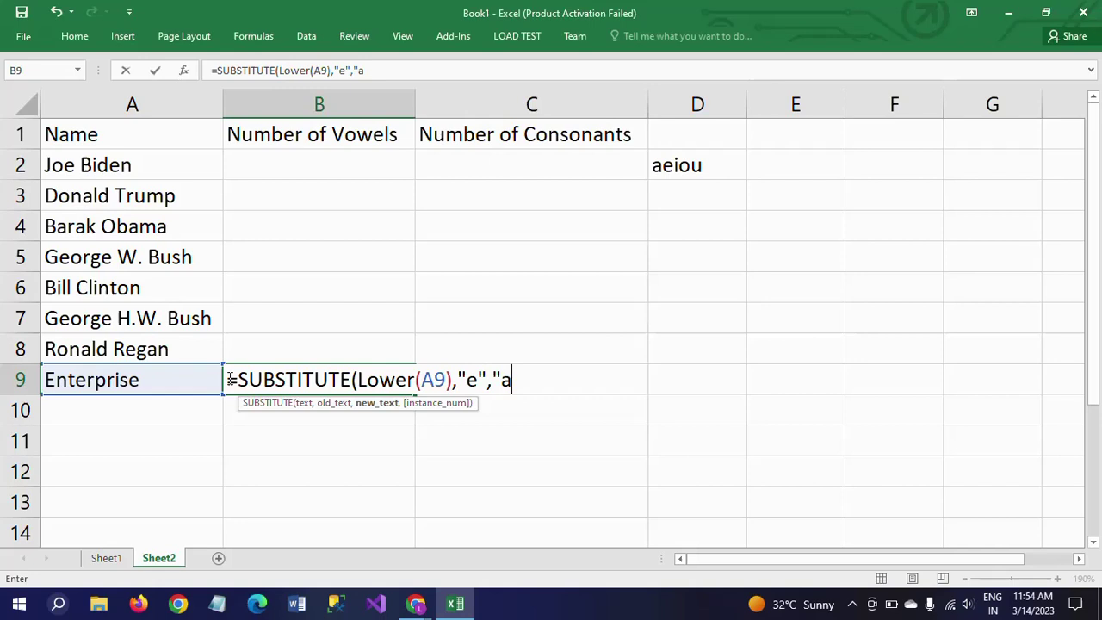
type("\")")
key("Return")
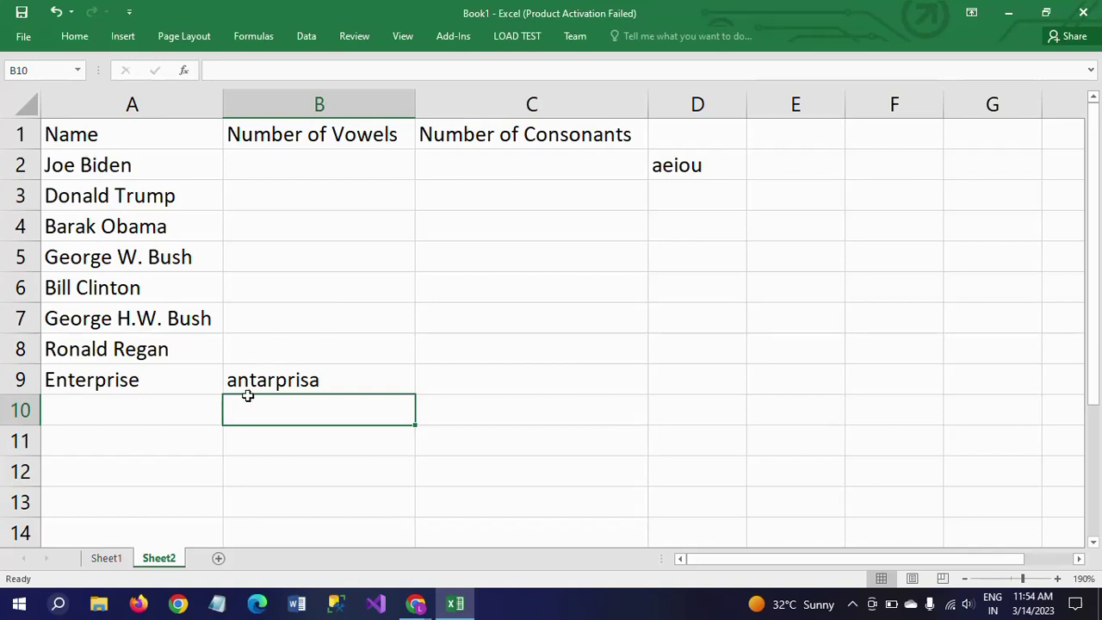
- Clear B9 again and select B2
left_click(276, 383)
key("Delete")
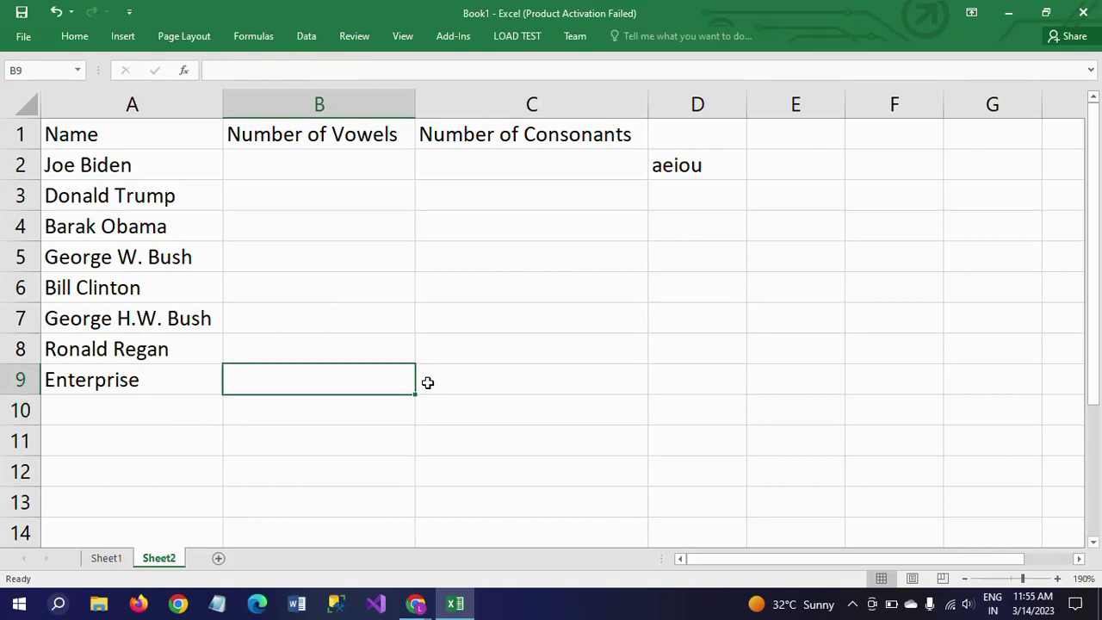
left_click(392, 233)
left_click(282, 168)
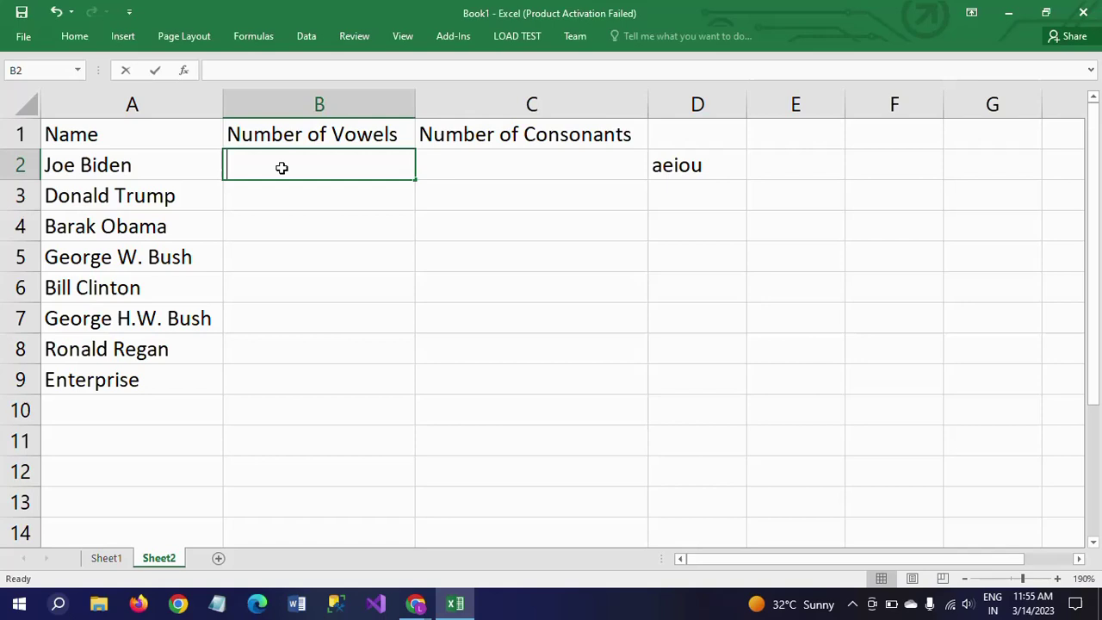
- Begin B2's formula as =SUBSTITUTE(Lower(A2), lowercasing the name first
type("=Sub")
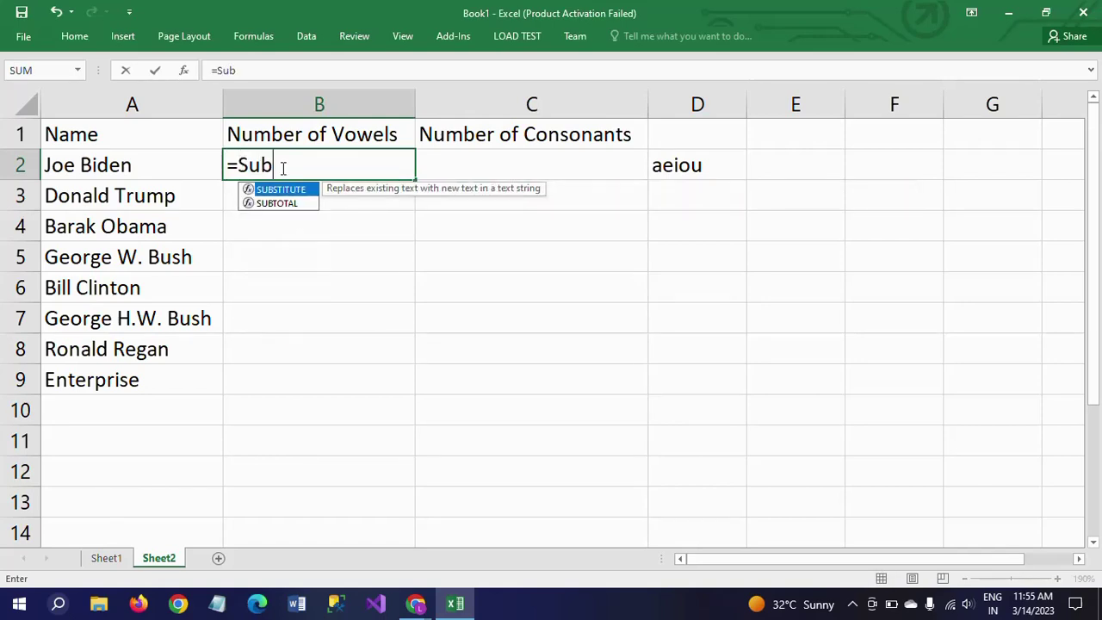
double_click(270, 191)
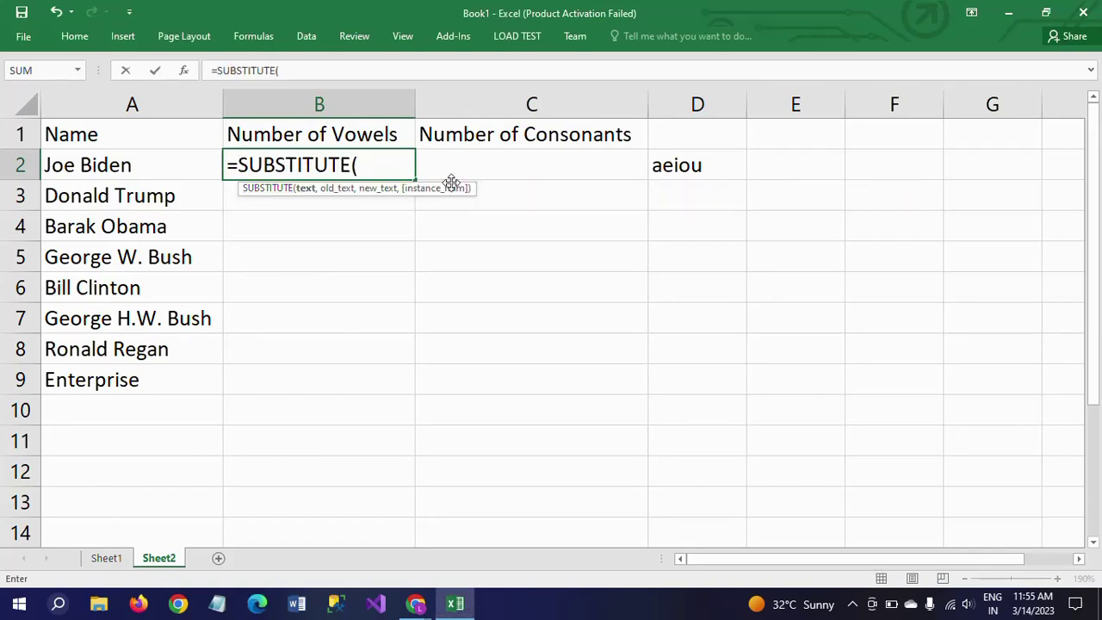
type("Low")
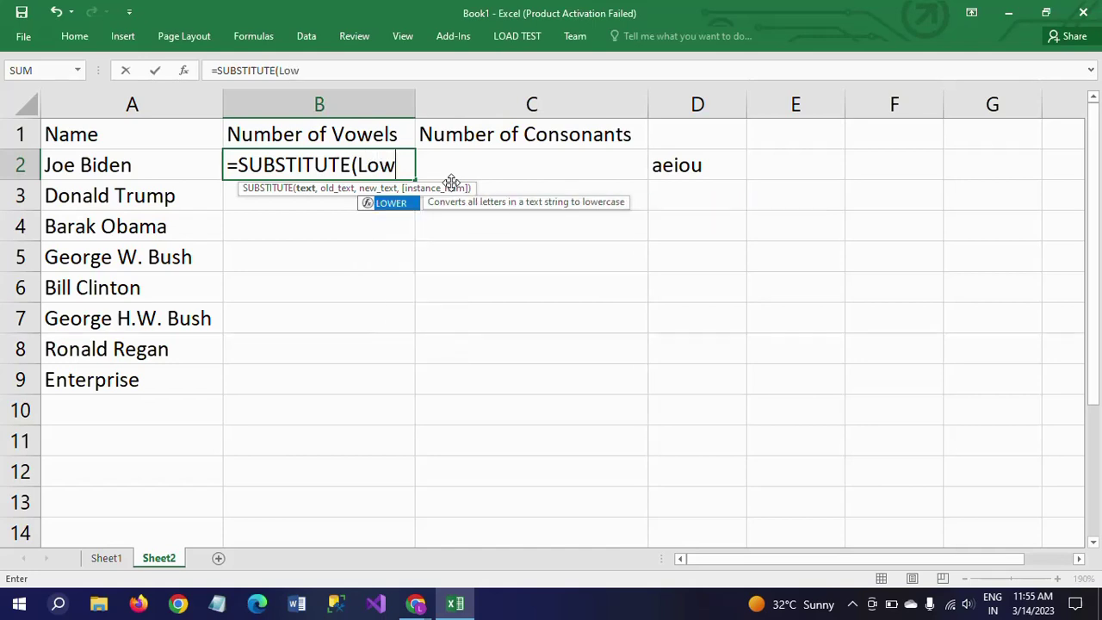
type("er(")
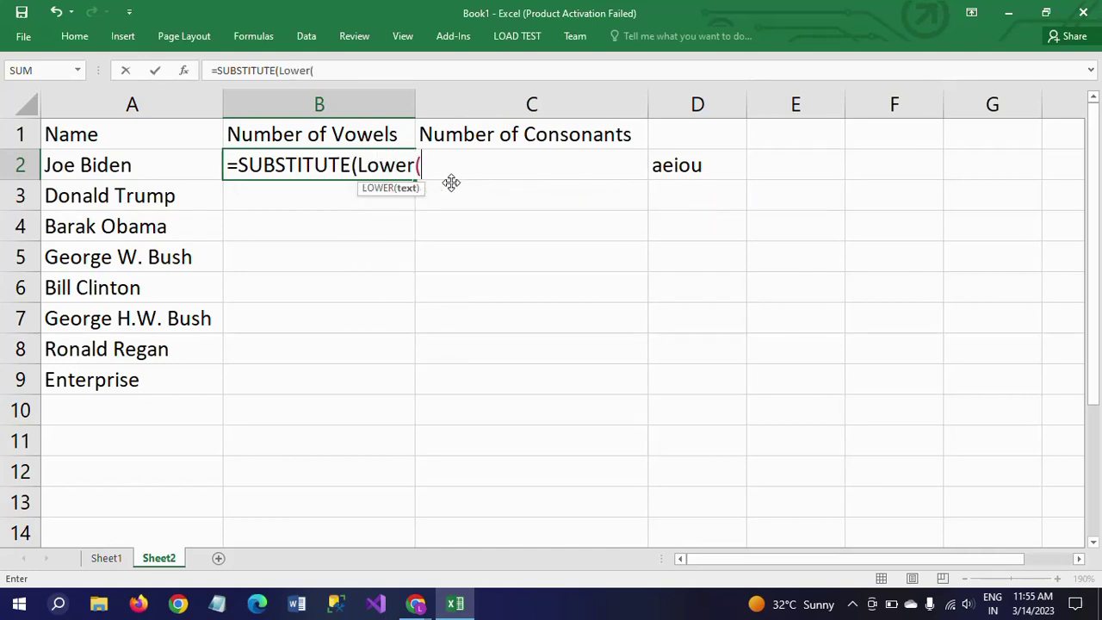
left_click(114, 166)
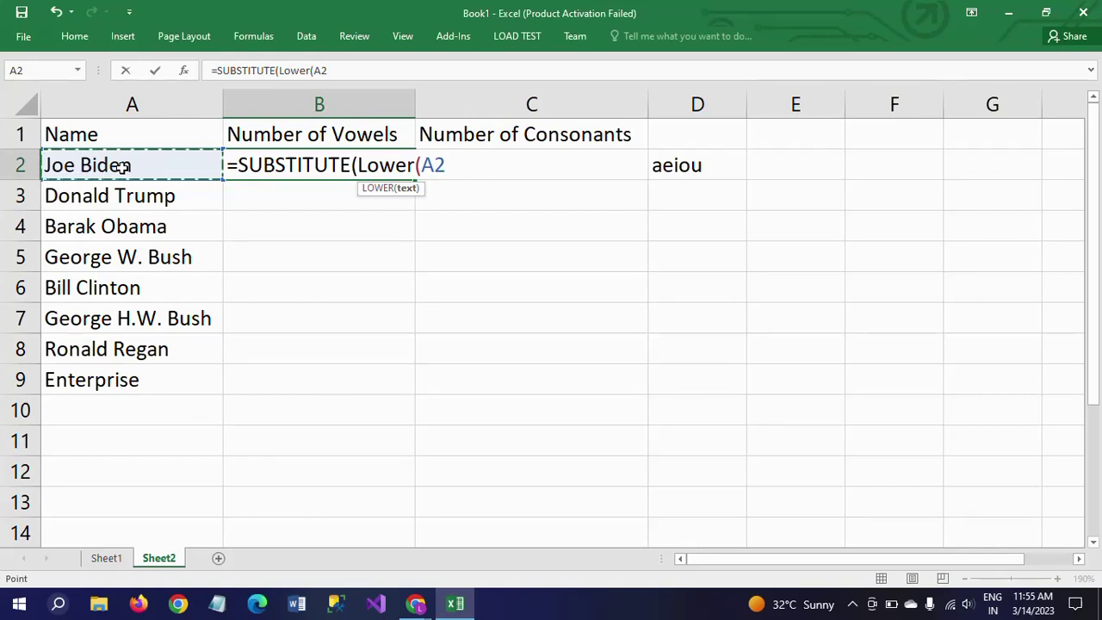
type("),")
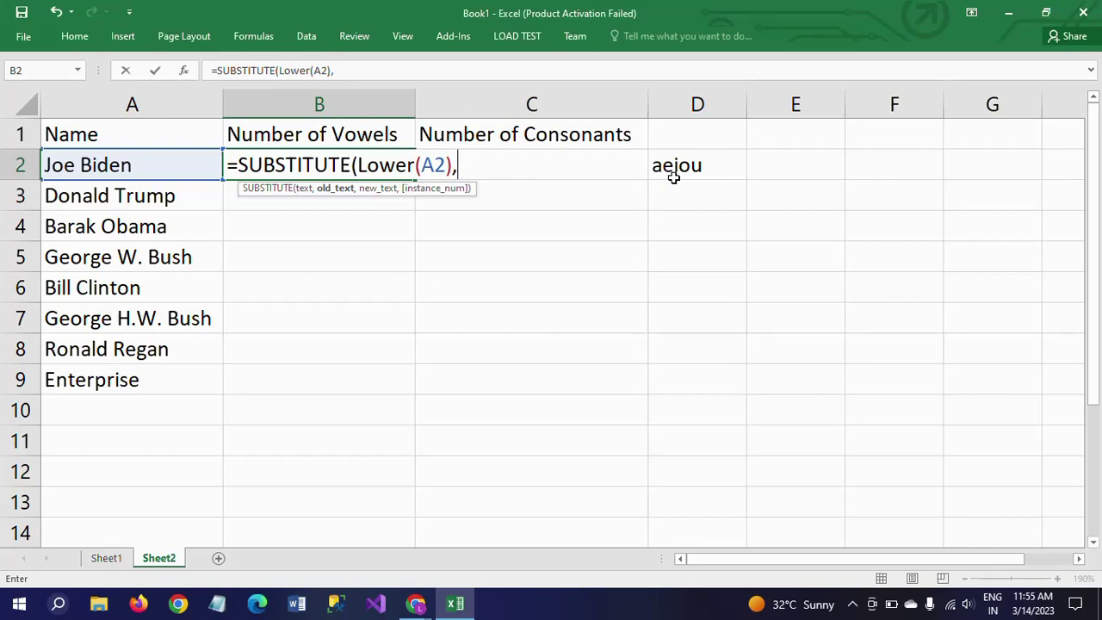
- Complete B2 with the vowel array {"a","e","I","o","u"} replaced by "", displaying joe biden
type("{\"a\",\"e\"")
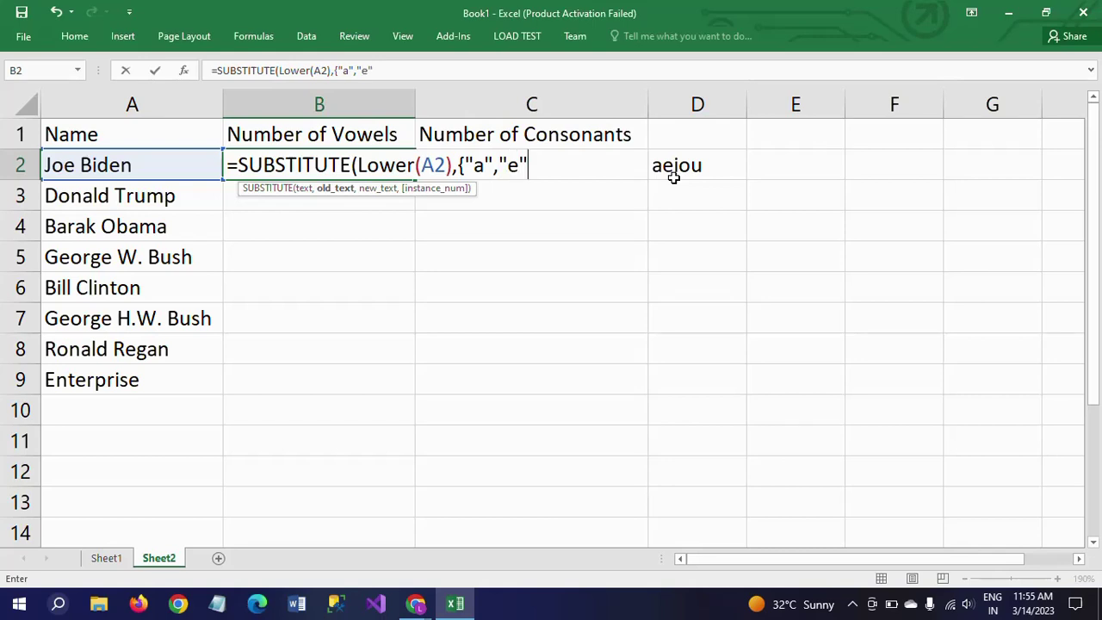
type(",\"I\",\"o\",\"u")
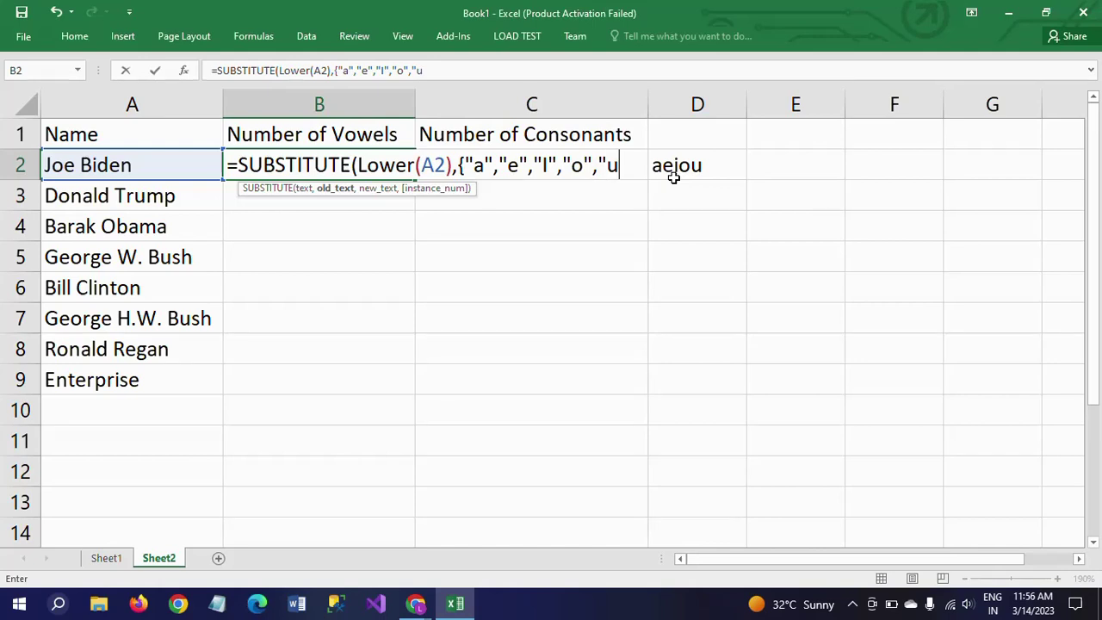
type("\"},")
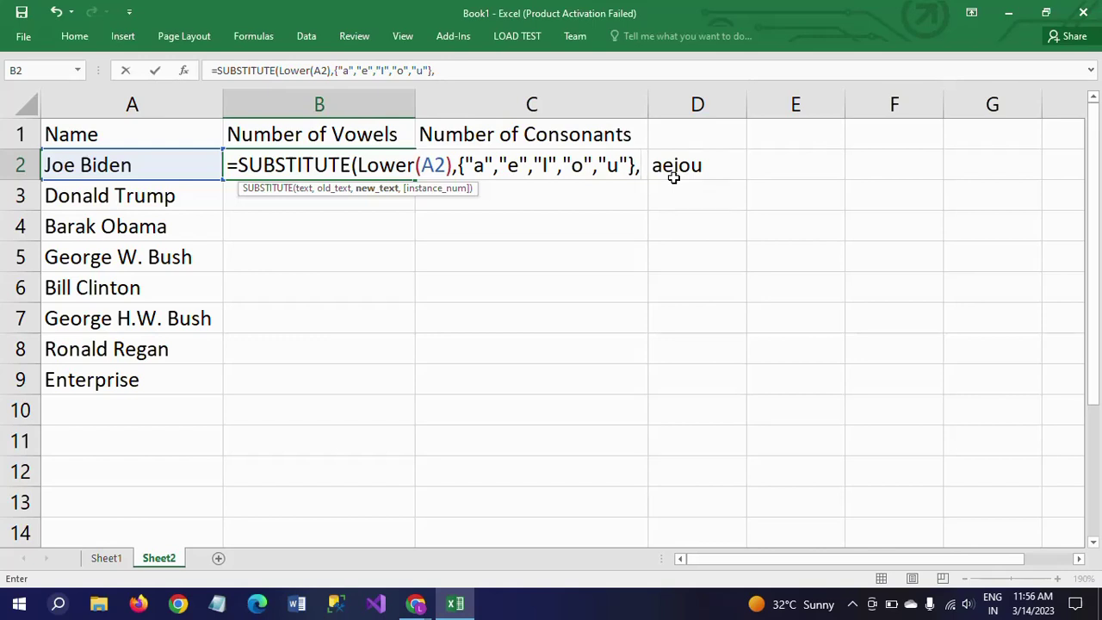
type("\"\"")
type(")")
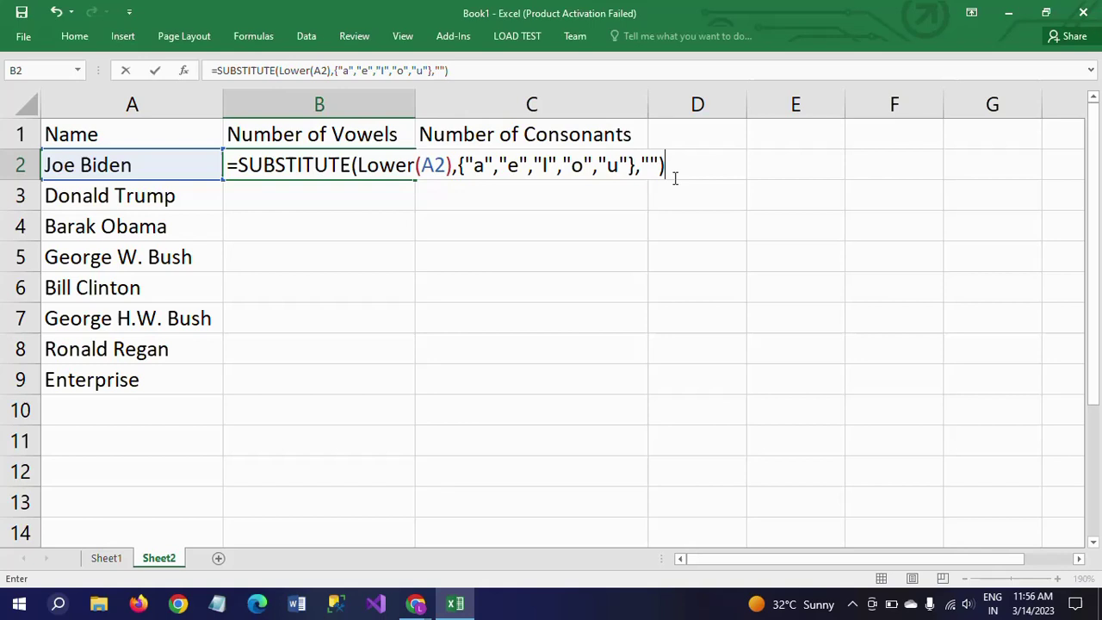
key("Return")
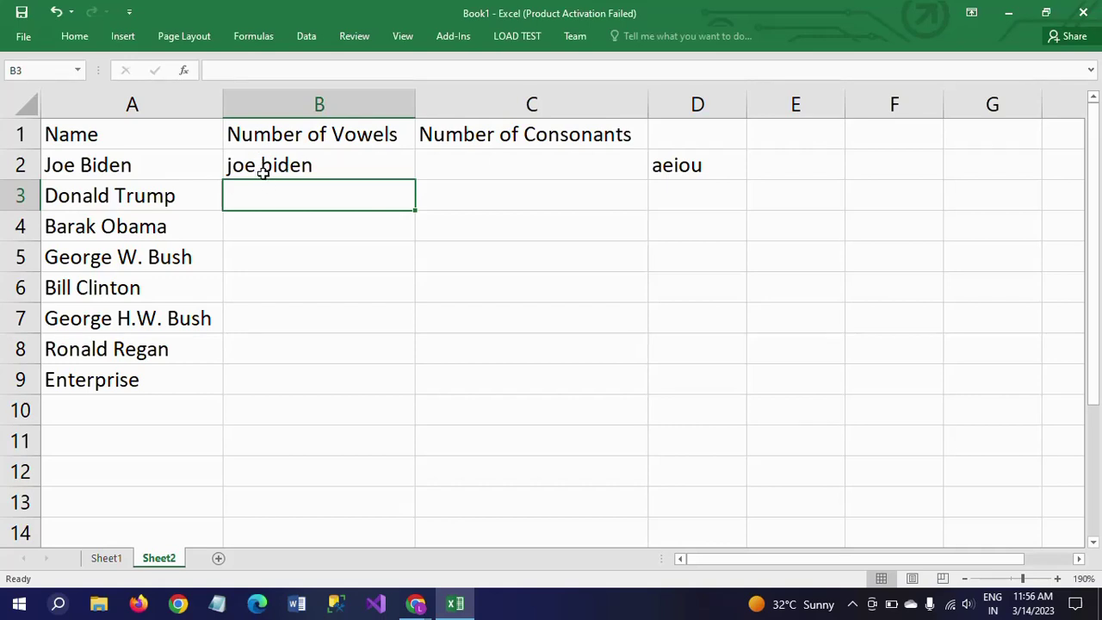
- Wrap B2's SUBSTITUTE formula in LEN()
left_click(231, 169)
double_click(231, 168)
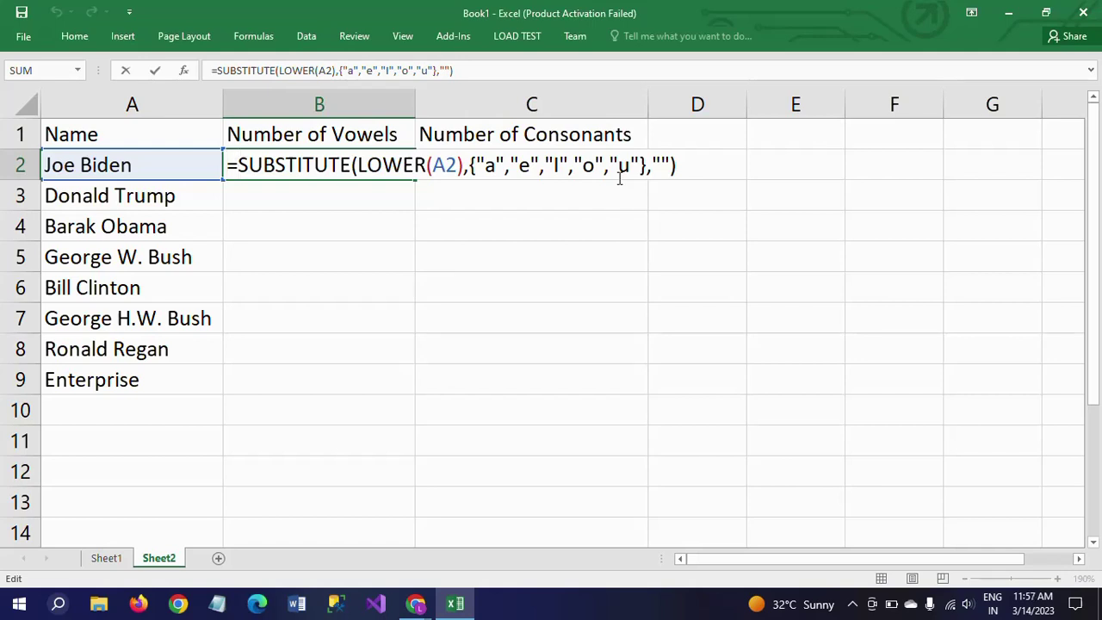
type("LEN(")
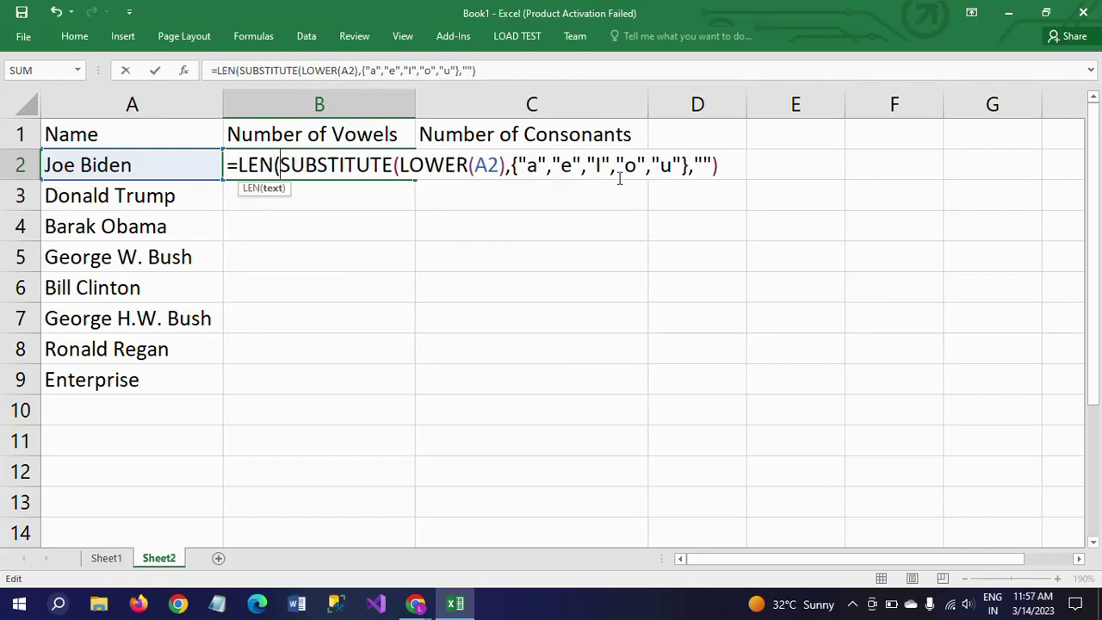
left_click(746, 163)
type(")")
key("Return")
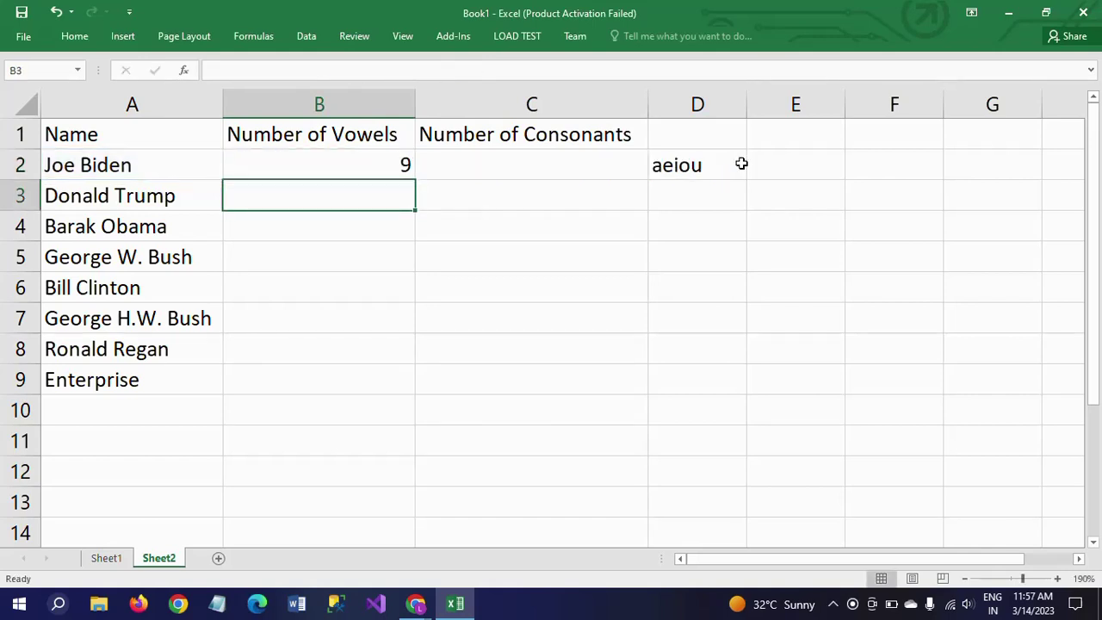
- Prefix B2's formula with LEN(A2)- to subtract the vowel-stripped length; B2 shows 0
left_click(369, 164)
double_click(371, 165)
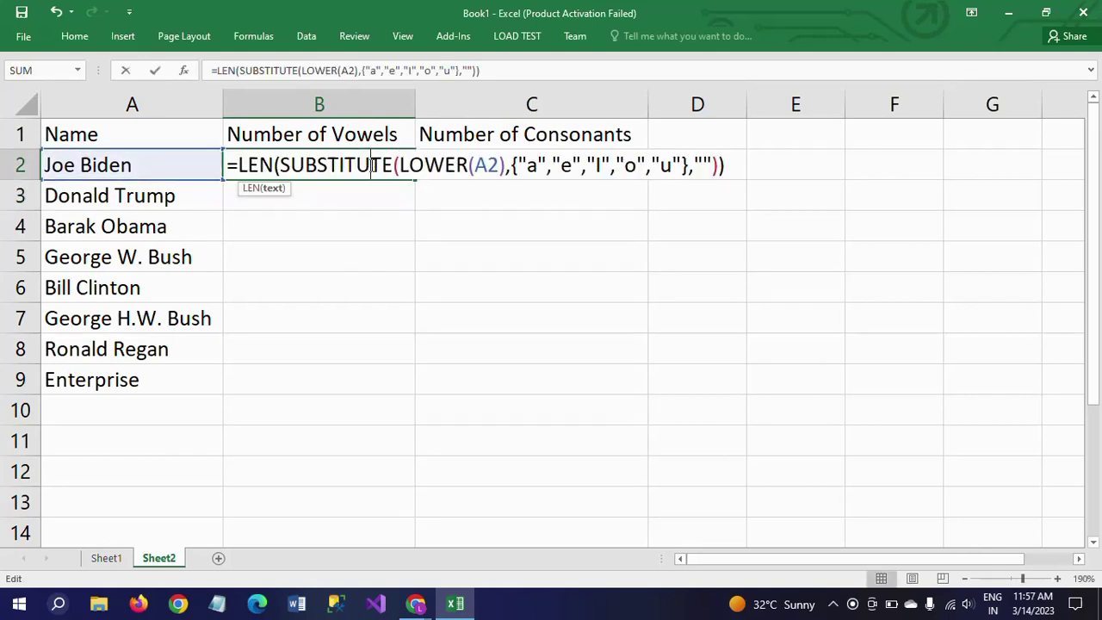
key("Left")
key("Left")
key("Left")
key("Left")
key("Left")
key("Left")
key("Left")
key("Left")
key("Left")
key("Left")
key("Left")
key("Left")
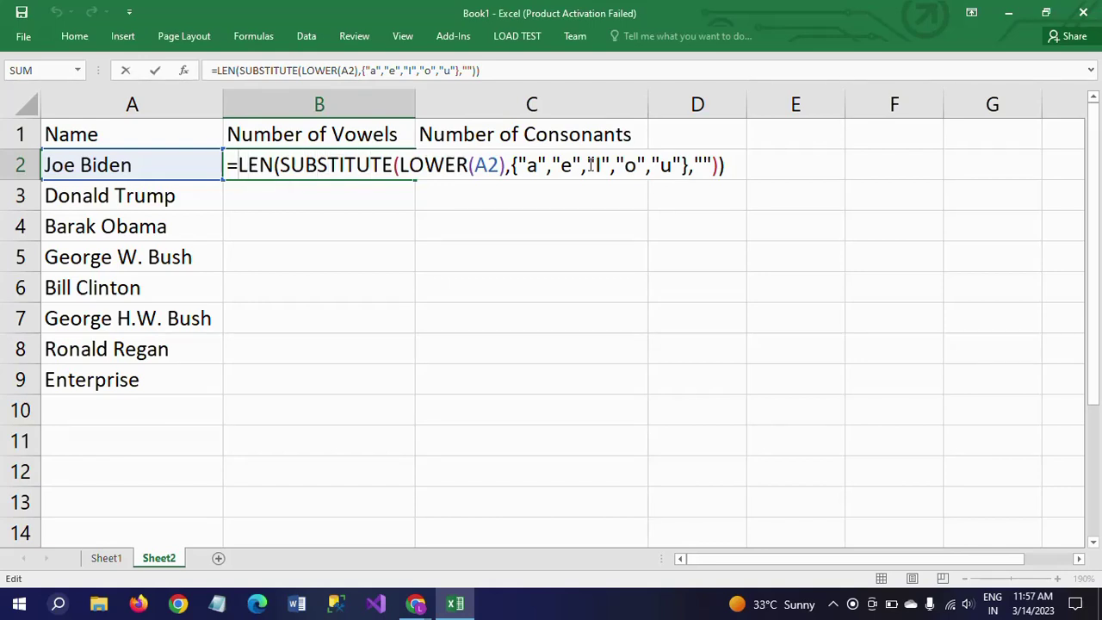
type("LEN(")
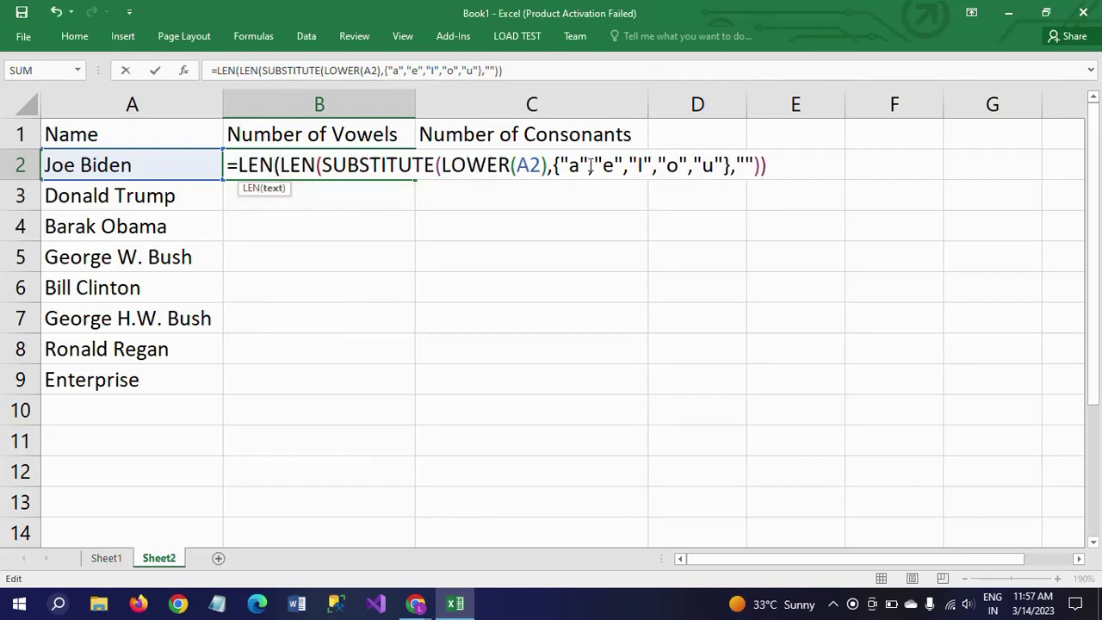
left_click(145, 171)
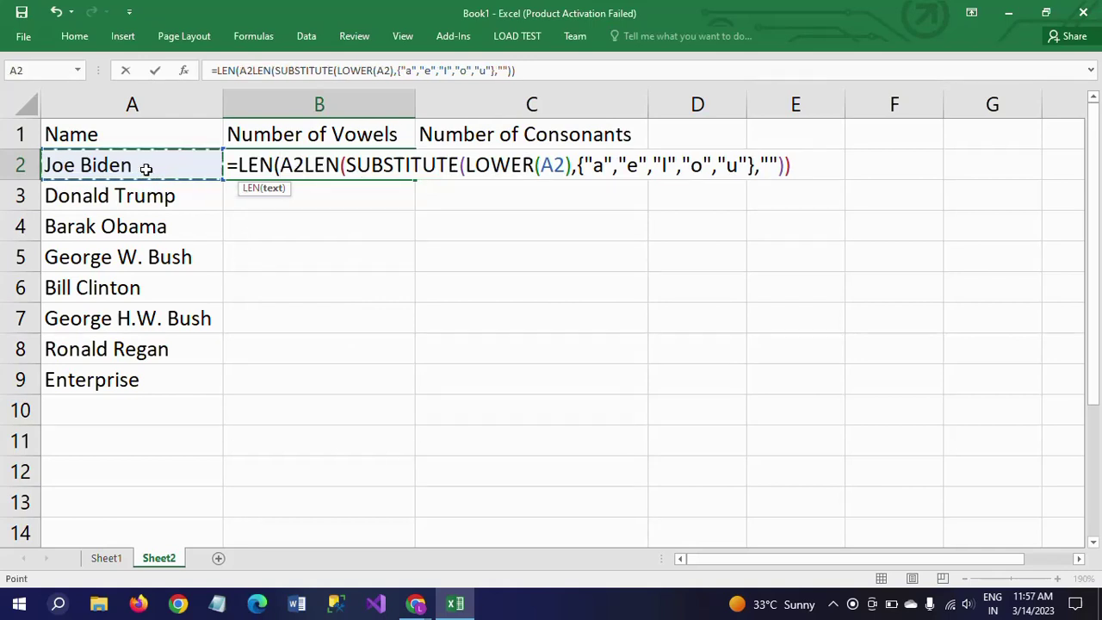
type(")")
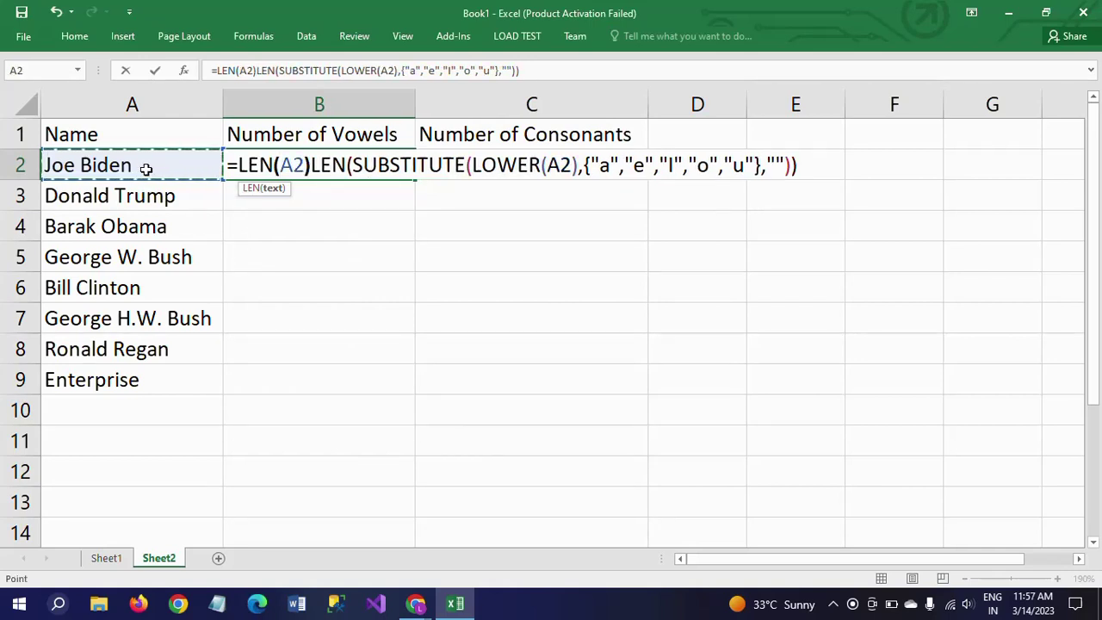
type("-")
key("Return")
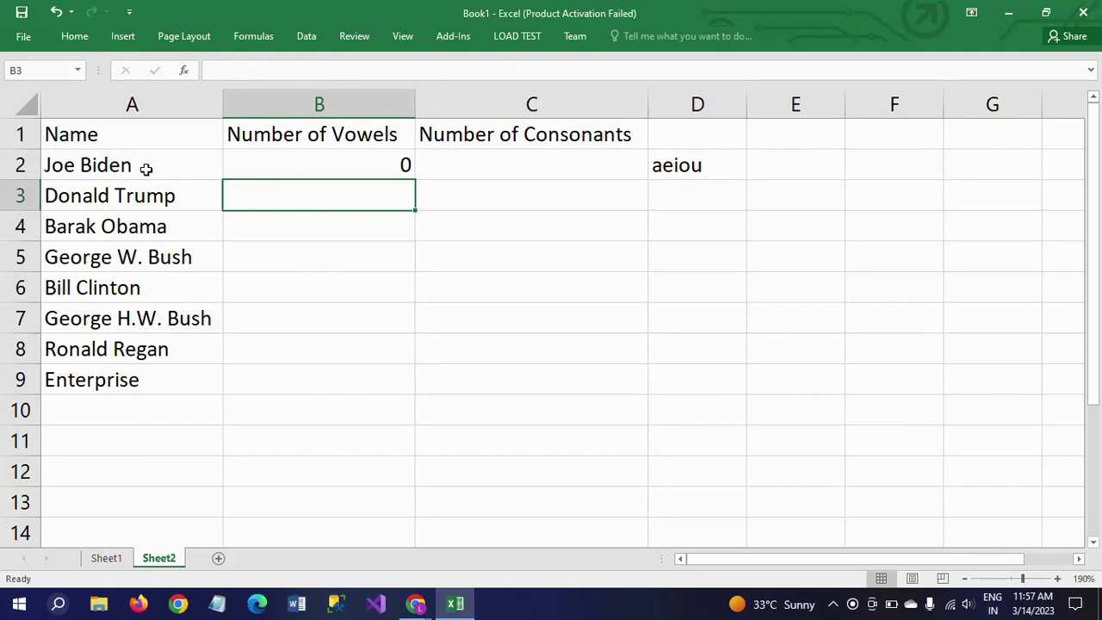
- Wrap B2's whole length-difference formula in SUM()
left_click(328, 167)
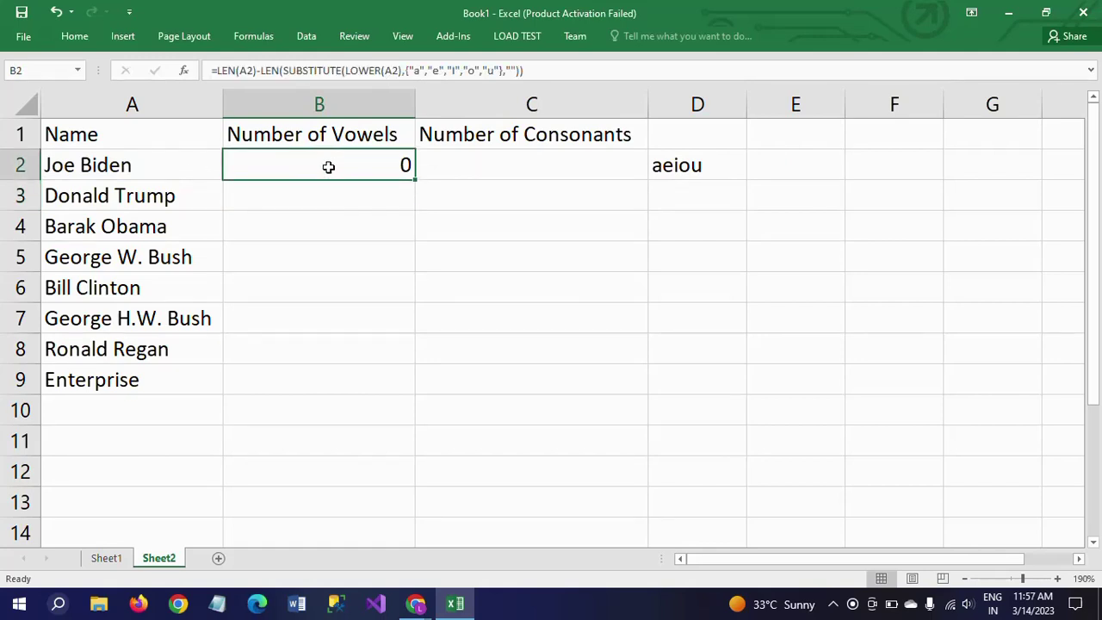
double_click(328, 167)
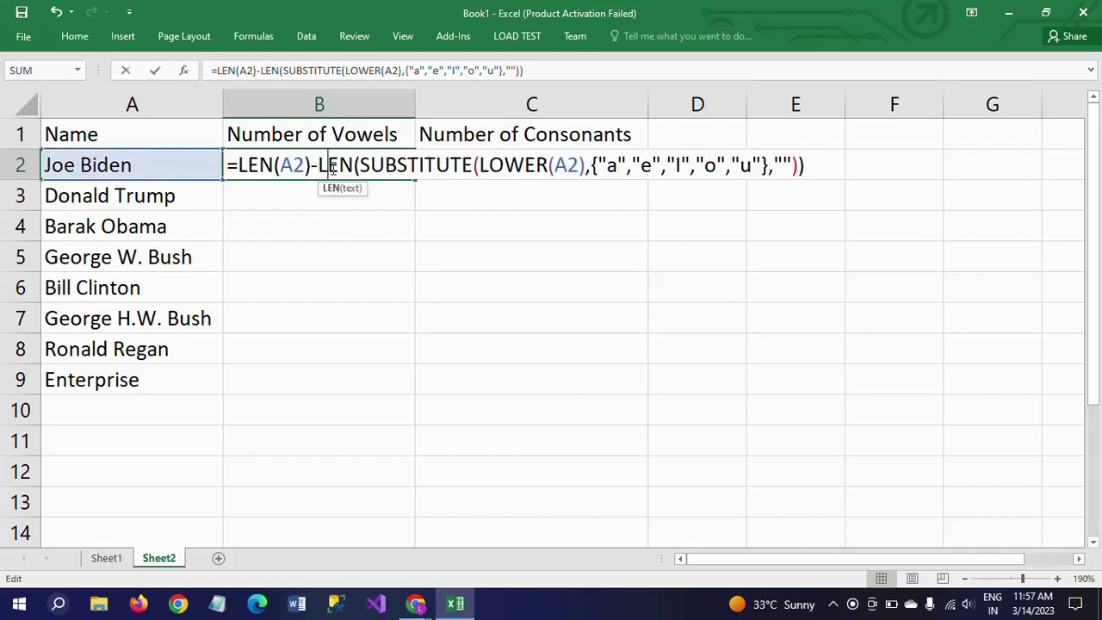
left_click(238, 166)
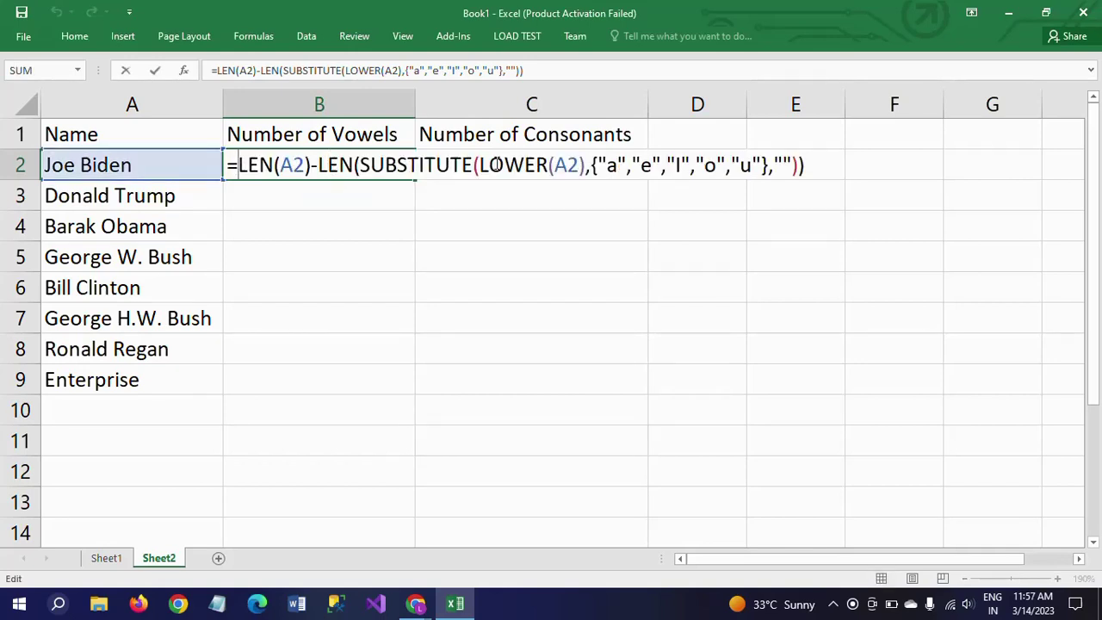
type("SUM")
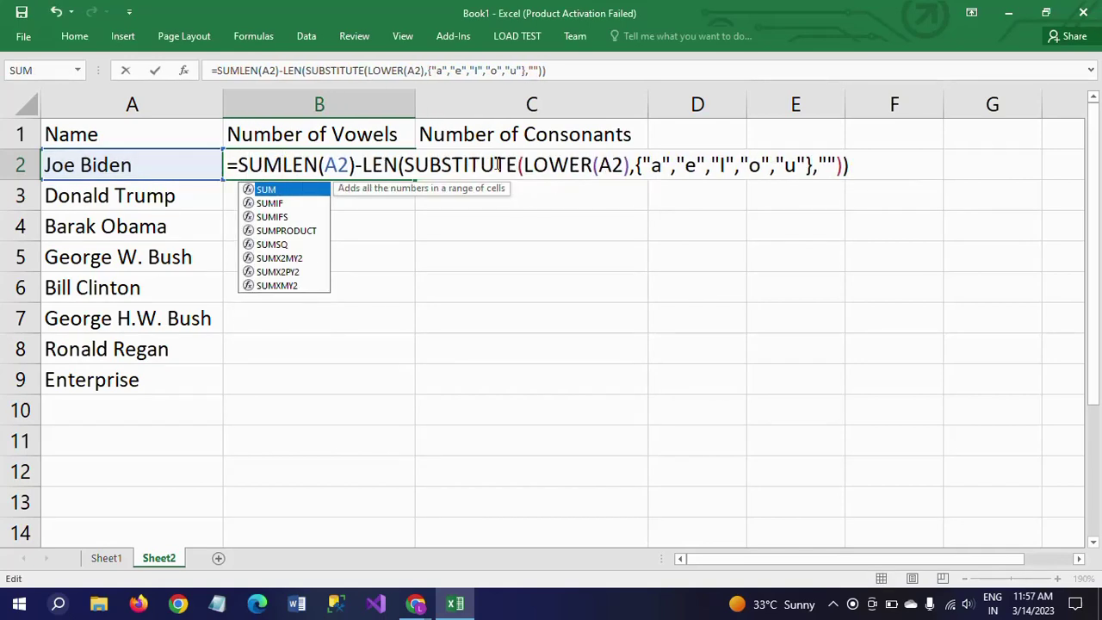
type("(")
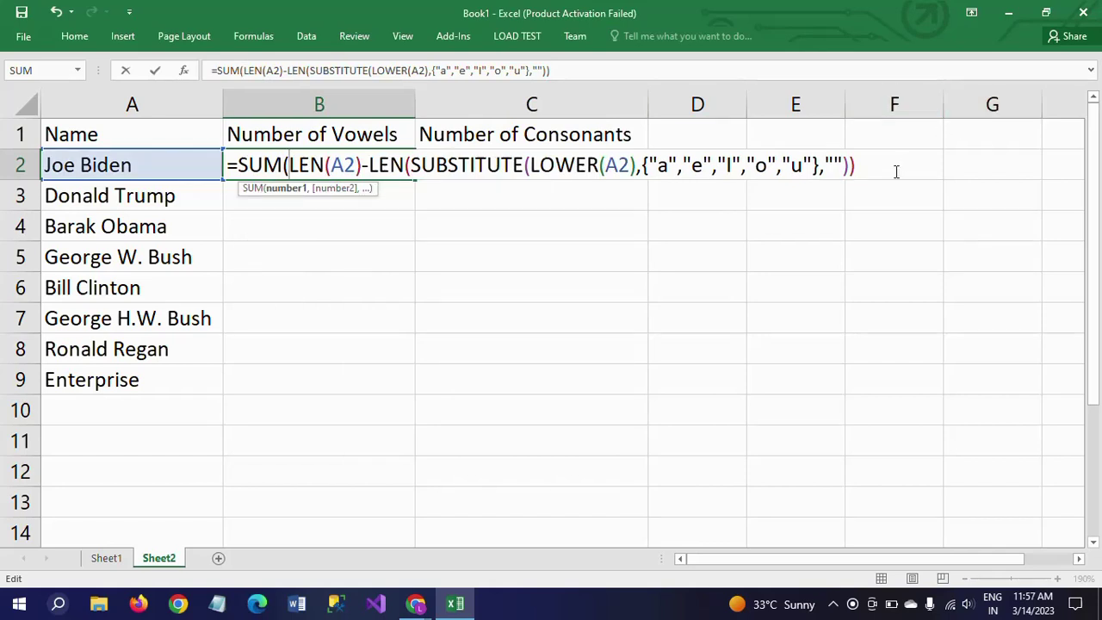
left_click(865, 170)
type(")")
key("Return")
- Change "I" to lowercase "i" in the vowel list so B2 counts 4 vowels
left_click(328, 167)
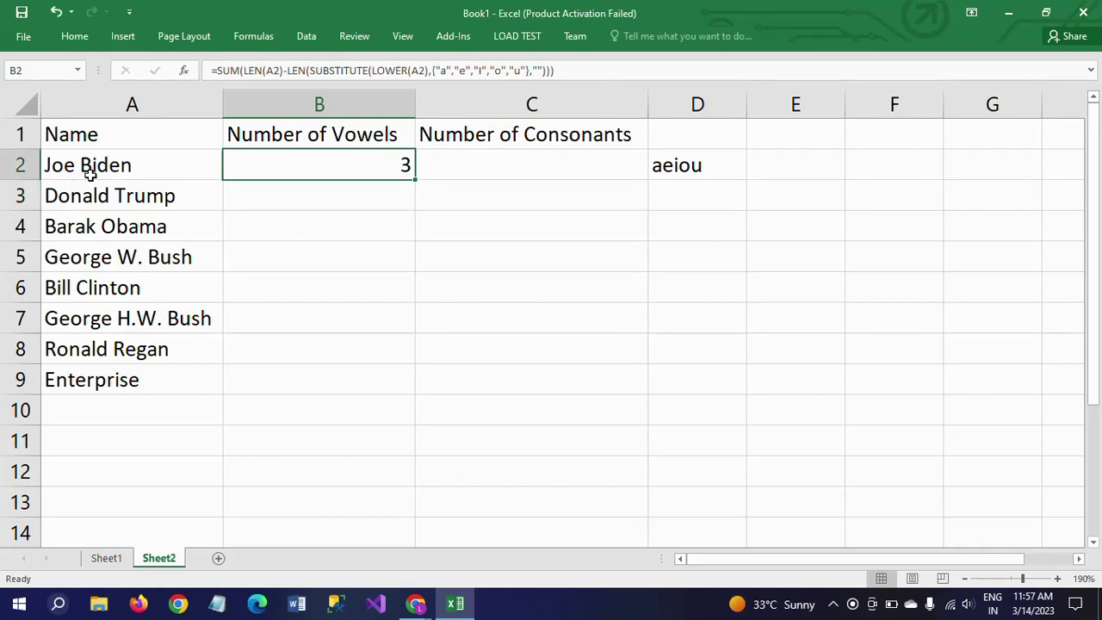
left_click(486, 70)
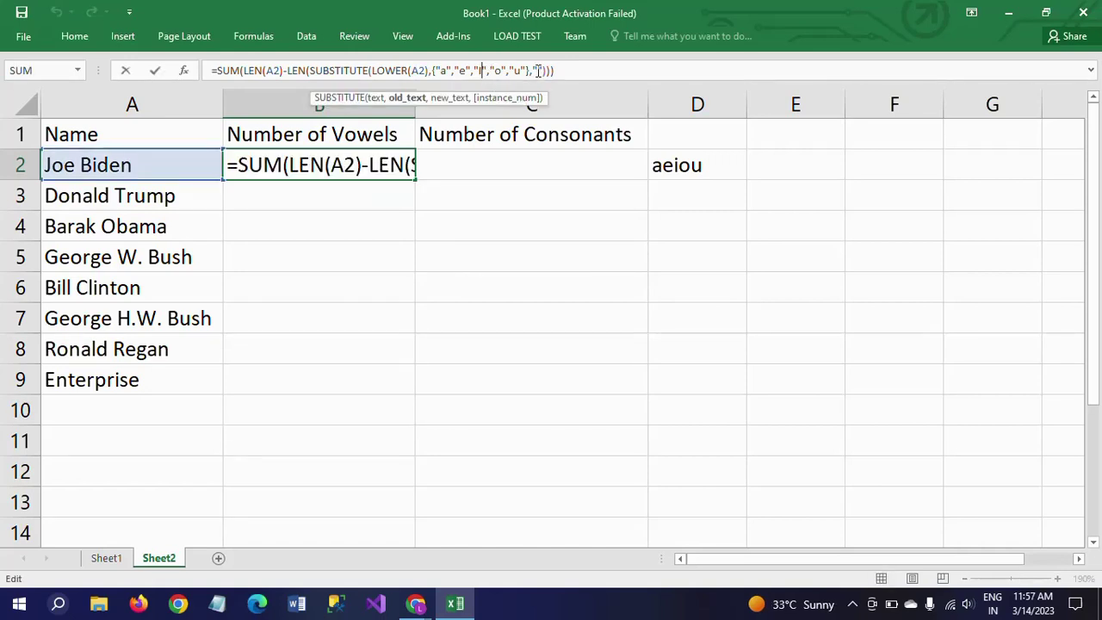
key("BackSpace")
type("i")
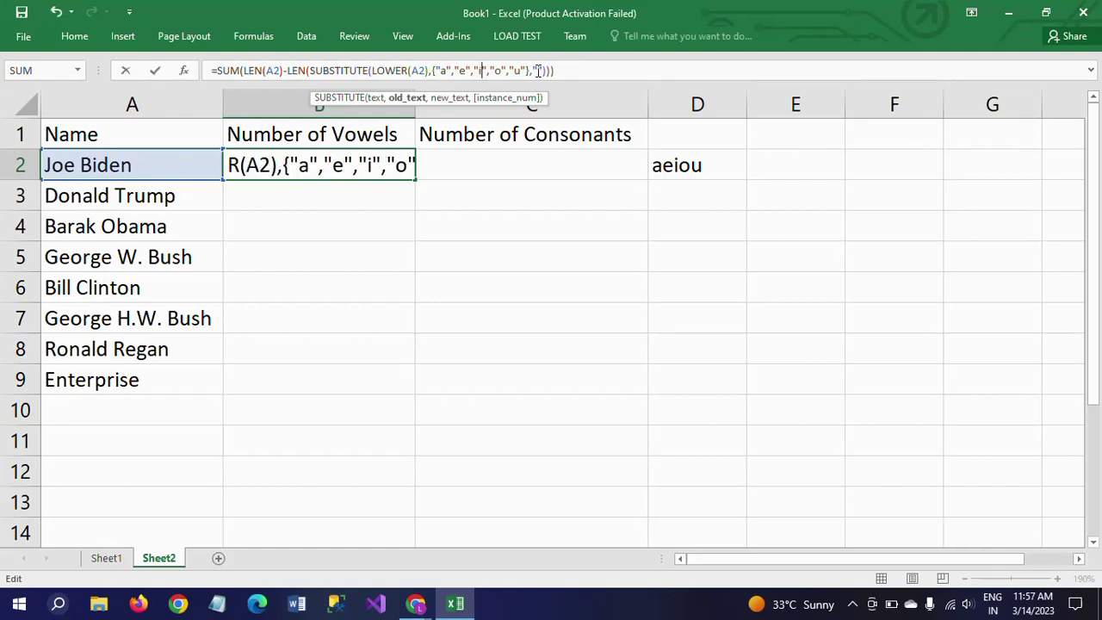
key("Return")
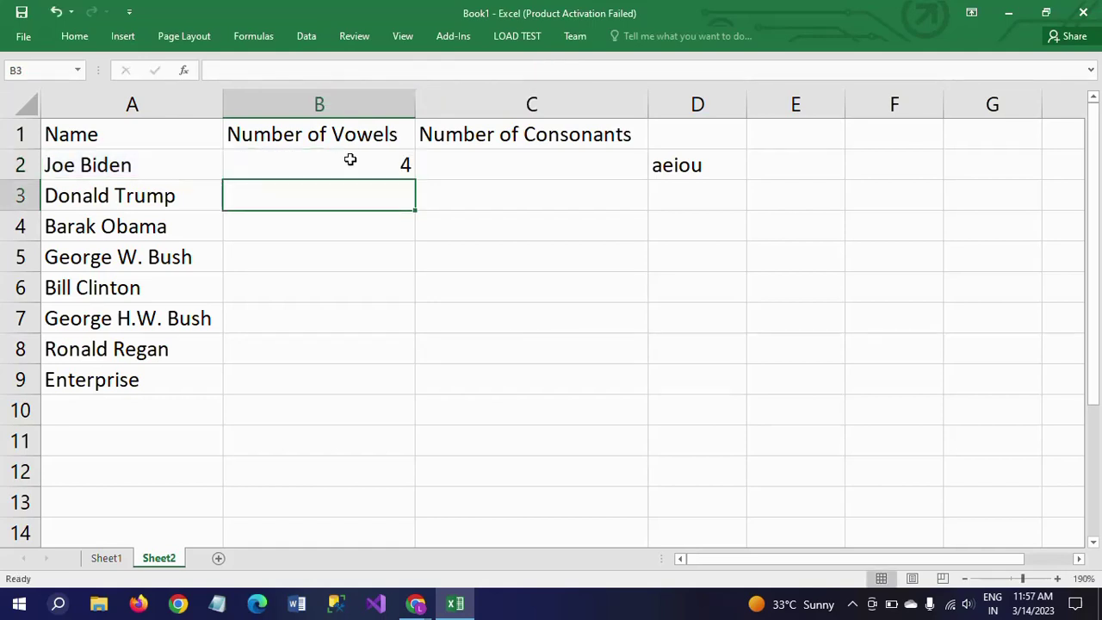
- Remove Enterprise from A9 and fill B2's vowel formula down to B8
left_click(346, 167)
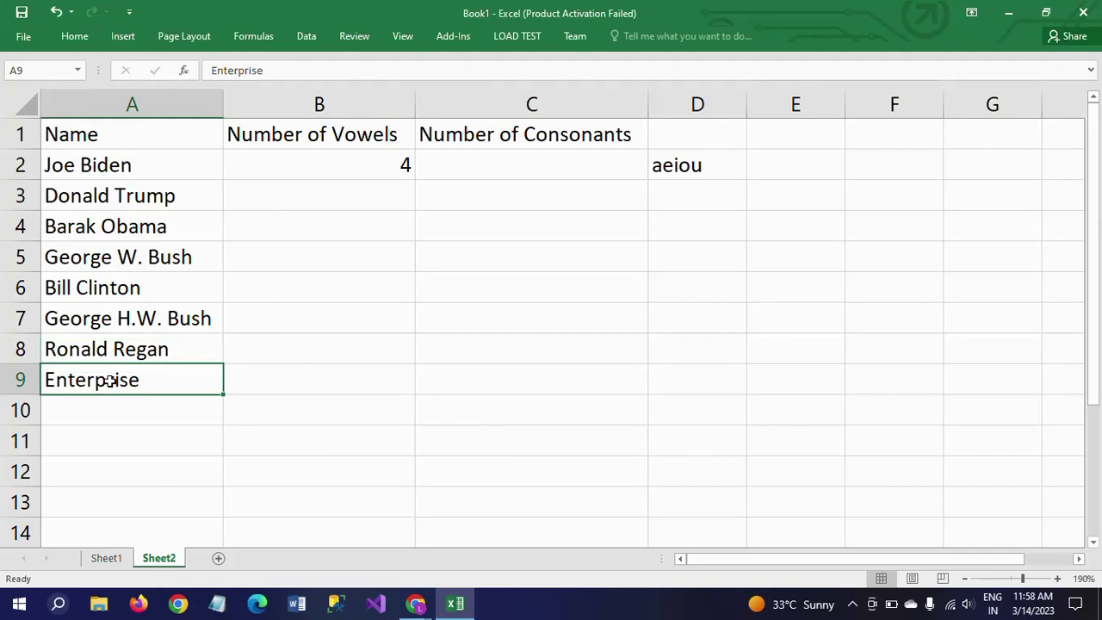
key("Delete")
left_click(296, 164)
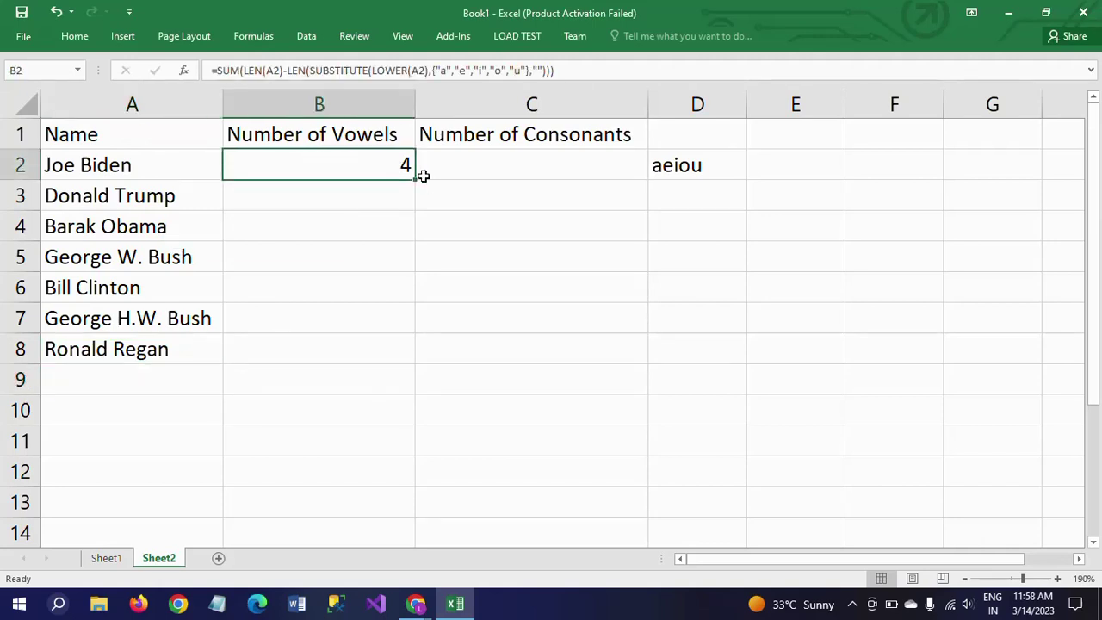
left_click_drag(417, 179, 415, 360)
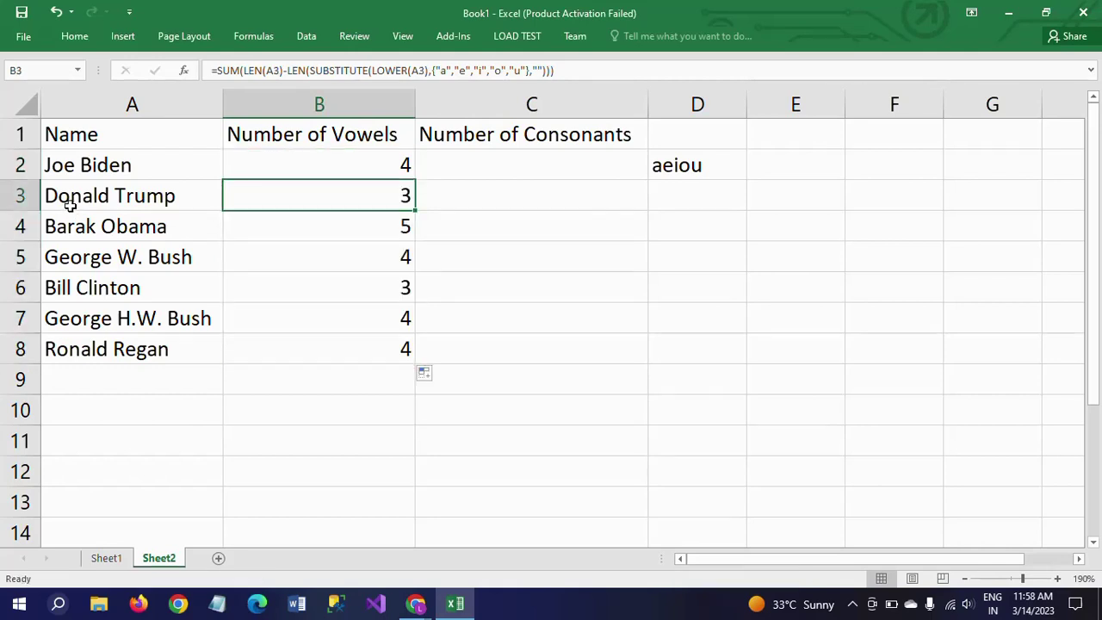
- Inspect the copied vowel formulas in B3, B4, B6, B8 and B2 against their names
left_click(63, 203)
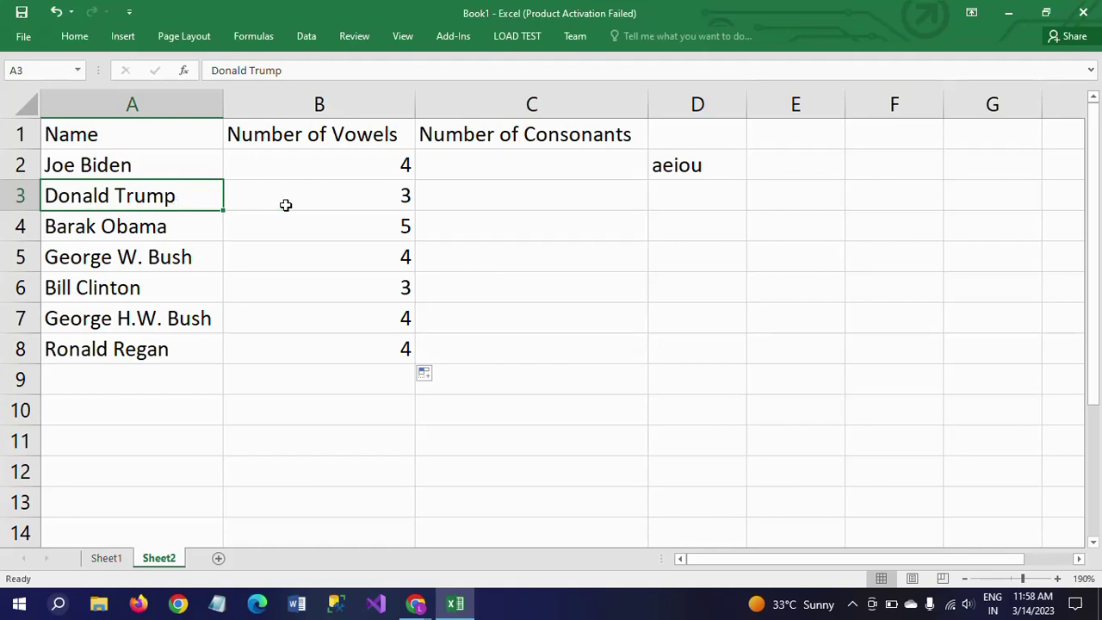
left_click(379, 200)
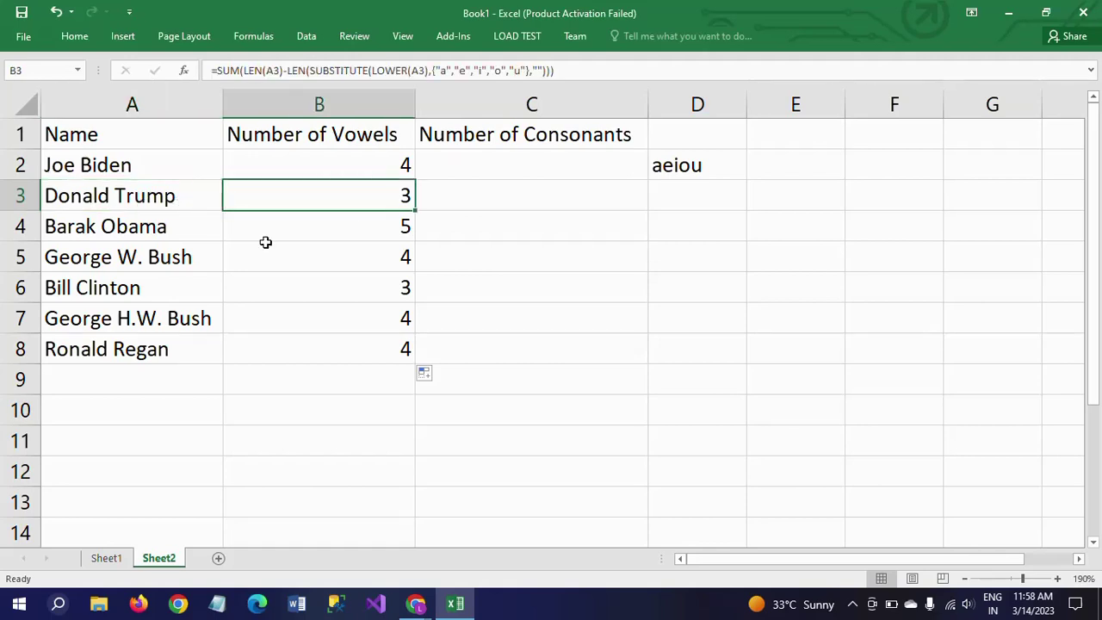
left_click(60, 234)
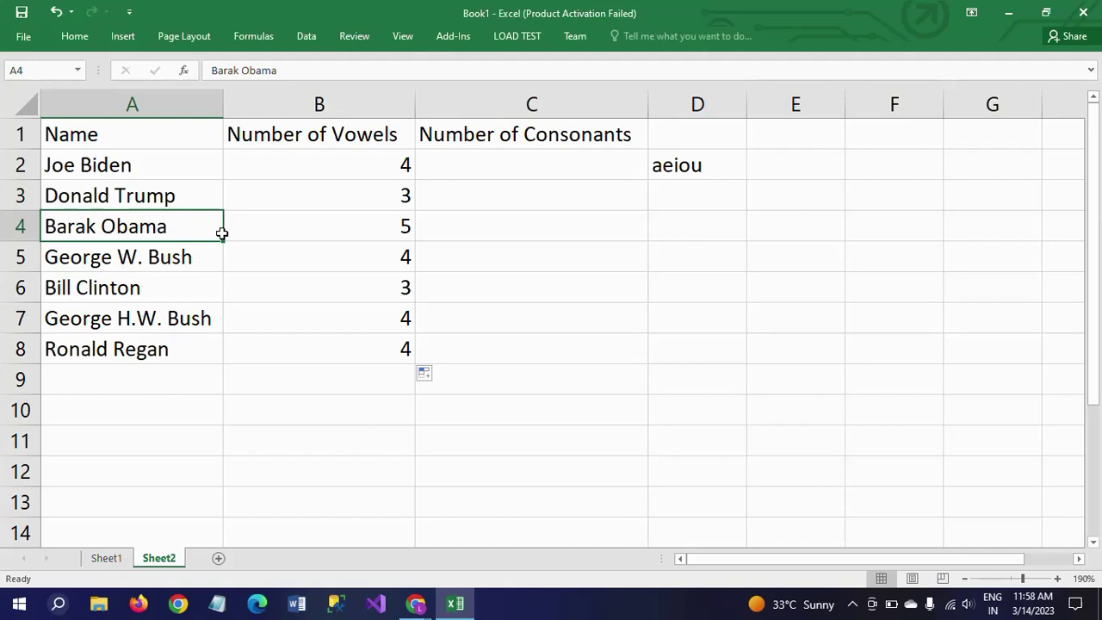
left_click(344, 225)
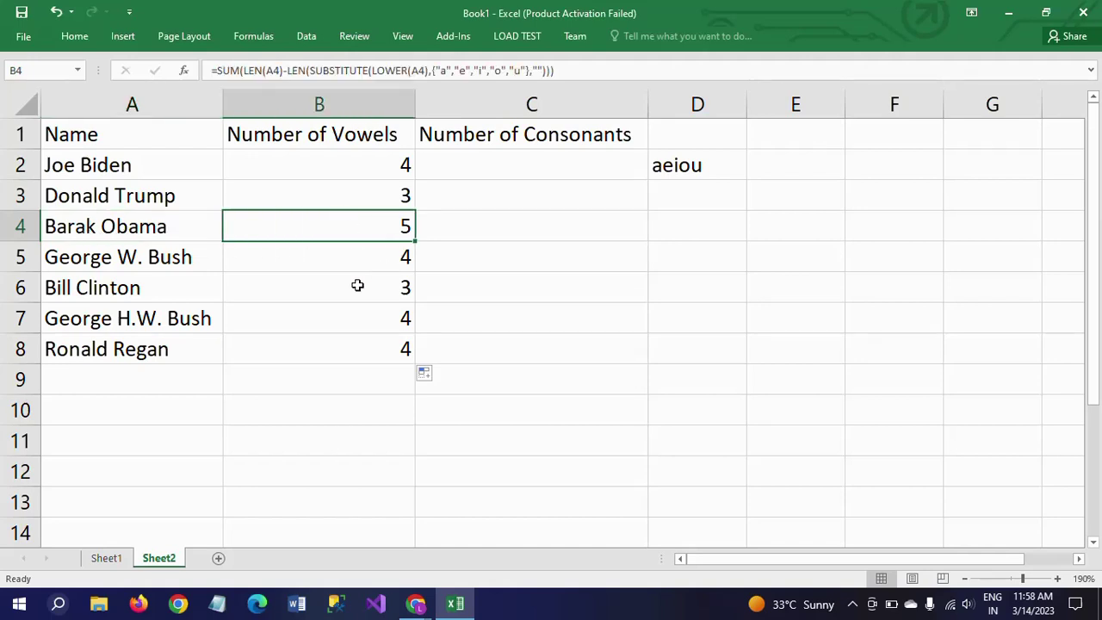
left_click(56, 291)
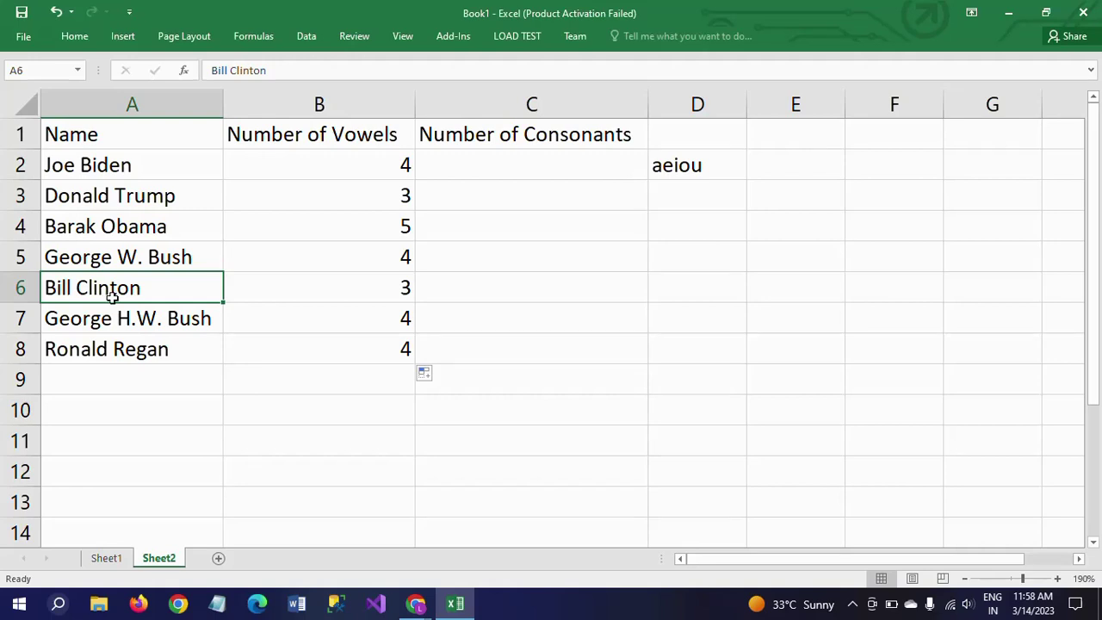
left_click(357, 294)
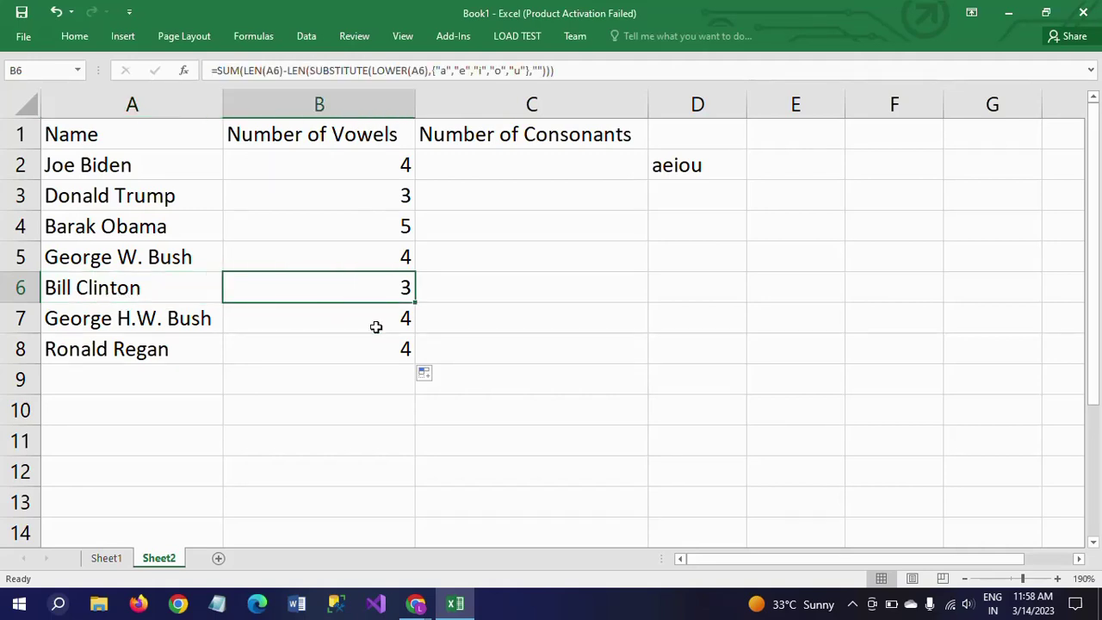
left_click(368, 351)
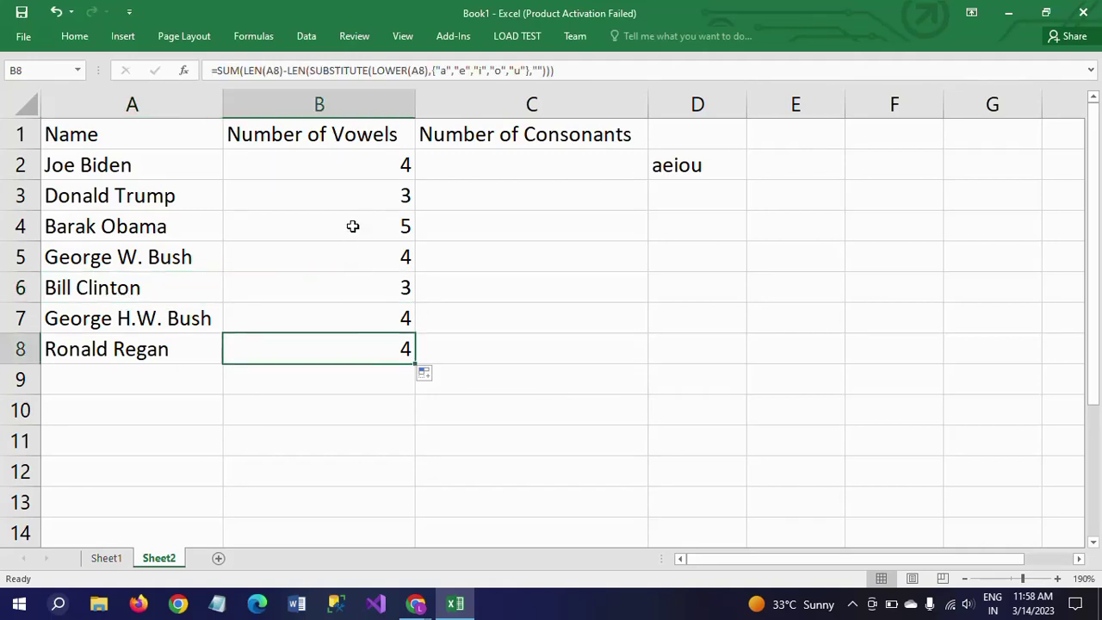
left_click(369, 173)
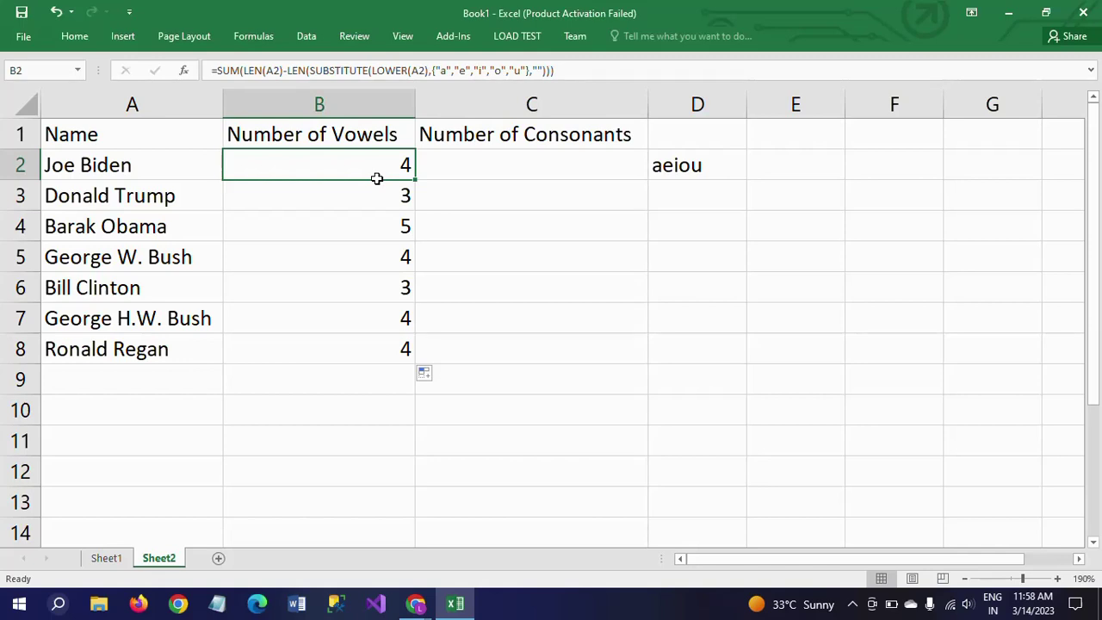
- Reopen Joe Biden's vowel-count formula in B2 for editing in the formula bar
double_click(320, 170)
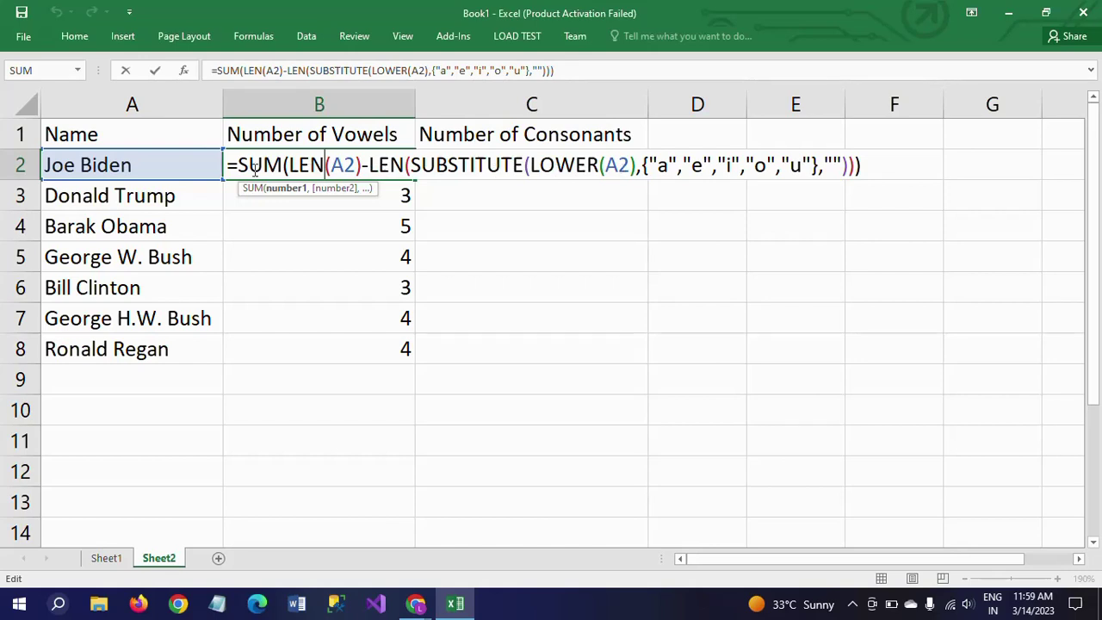
left_click(285, 250)
left_click(323, 166)
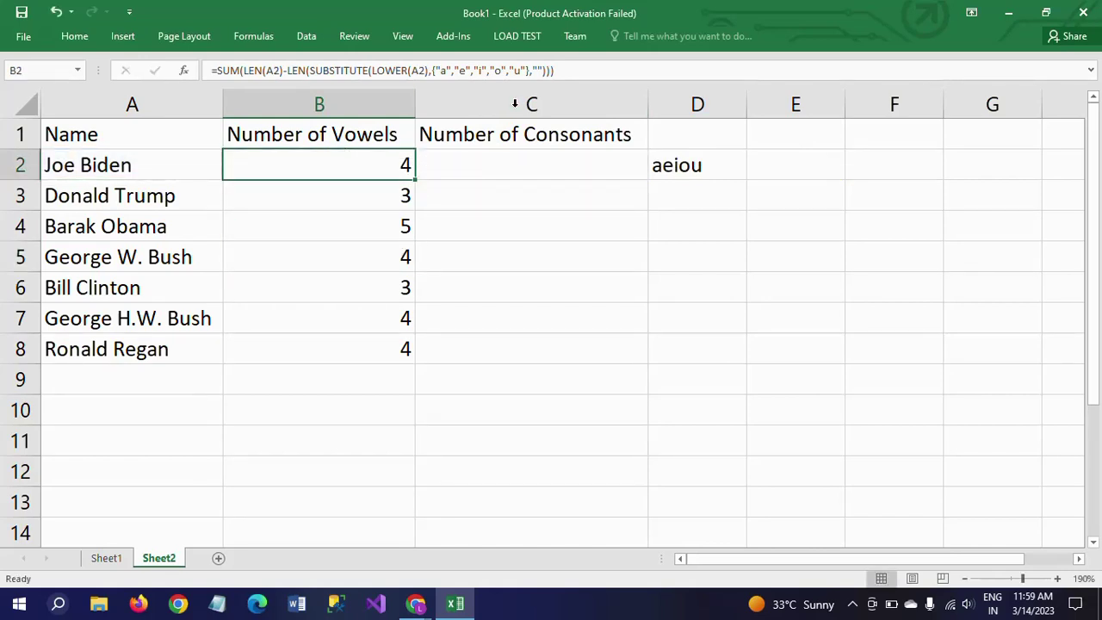
left_click(584, 71)
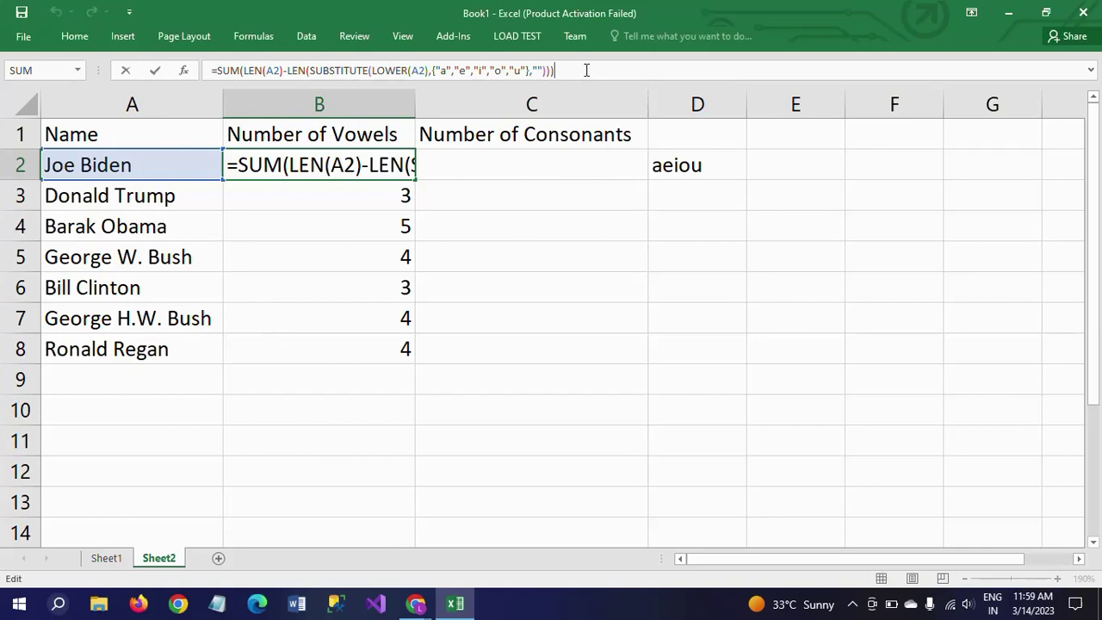
- Copy B2's vowel-count formula text and paste it into C2
key("shift+Left")
key("shift+Left")
key("shift+Left")
key("shift+Left")
key("shift+Left")
key("shift+Left")
key("shift+Left")
key("shift+Left")
key("shift+Left")
key("shift+Left")
key("shift+Left")
key("shift+Left")
key("shift+Left")
key("shift+Left")
key("shift+Left")
key("shift+Left")
key("shift+Left")
key("shift+Left")
key("shift+Left")
key("shift+Left")
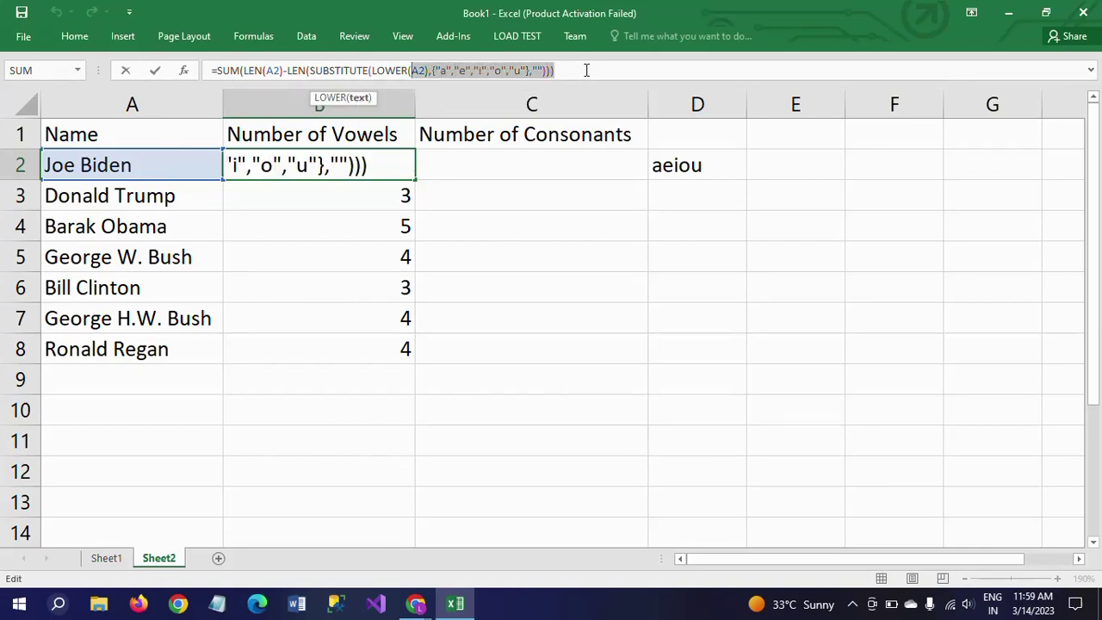
key("shift+Left")
key("shift+Left")
key("shift+Left")
key("shift+Left")
key("shift+Left")
key("shift+Left")
key("shift+Left")
key("shift+Left")
key("shift+Left")
key("shift+Left")
key("shift+Left")
key("shift+Left")
key("shift+Left")
key("shift+Left")
key("shift+Left")
key("shift+Left")
key("shift+Left")
key("shift+Left")
key("shift+Left")
key("shift+Left")
key("ctrl+c")
key("Tab")
key("ctrl+v")
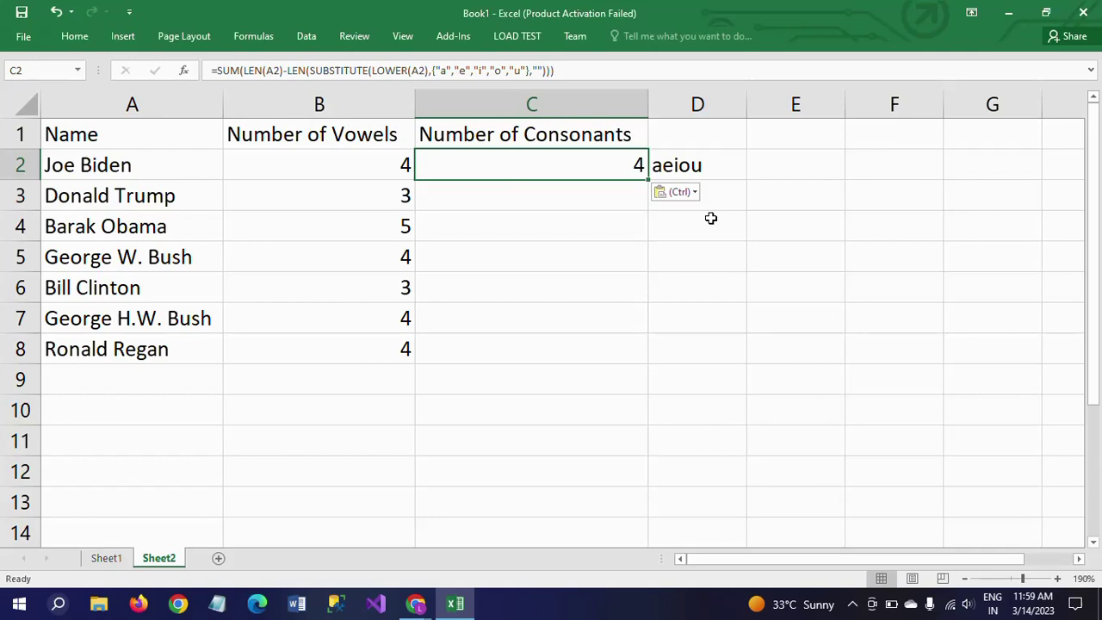
- Prefix C2's formula with LEN(A2)- so it shows 5 consonants for Joe Biden
double_click(554, 164)
key("Left")
key("Left")
key("Left")
key("Left")
key("Left")
key("Left")
key("Left")
key("Left")
key("Left")
key("Left")
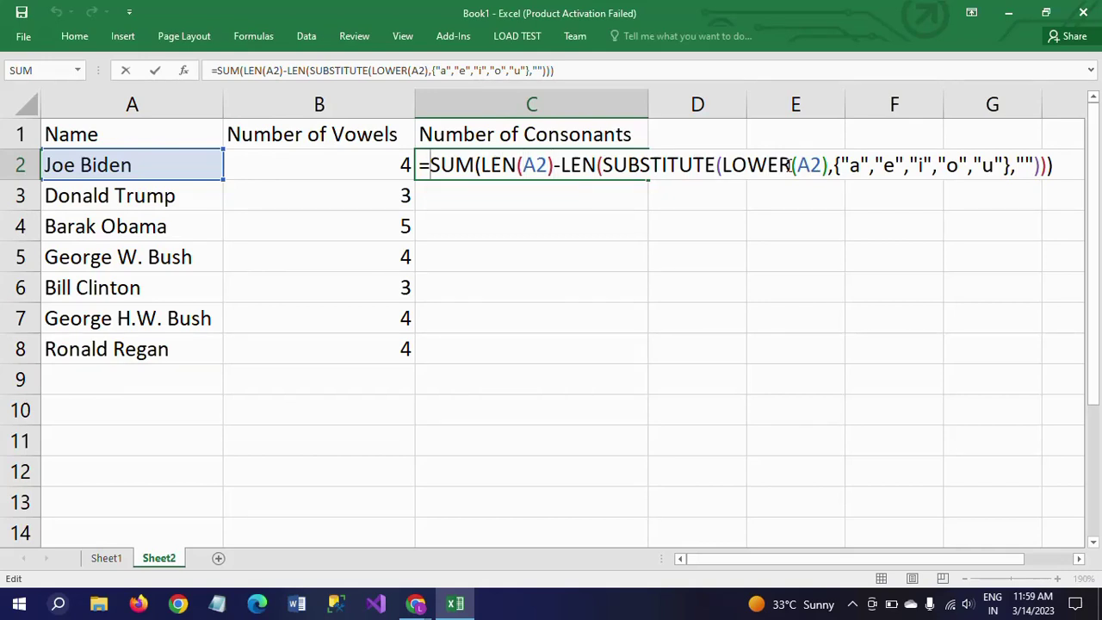
type("LEN(")
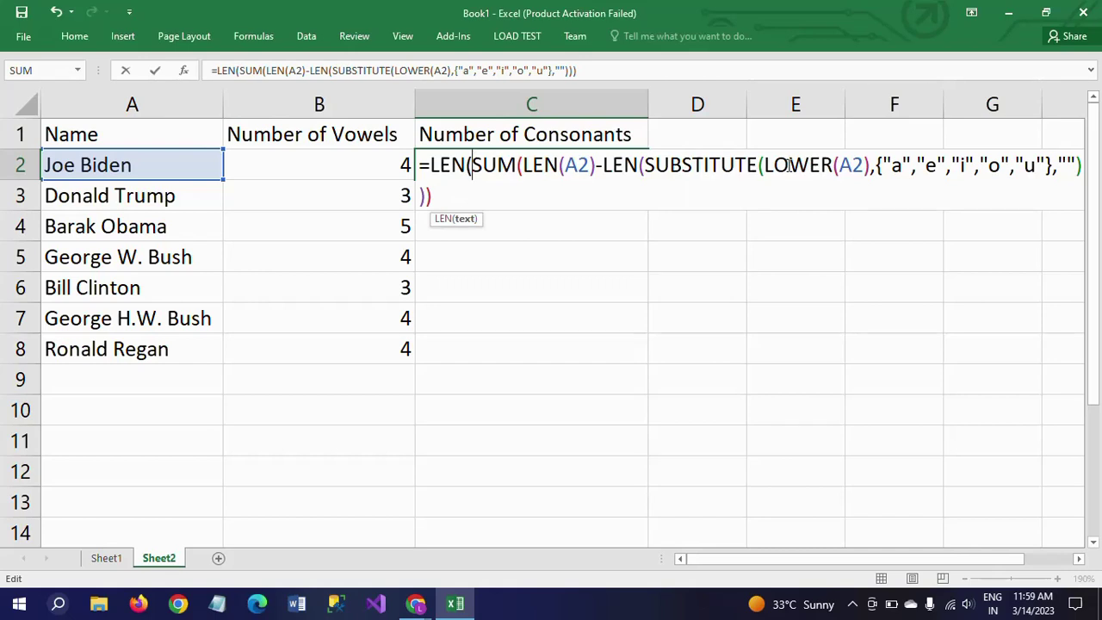
left_click(108, 159)
type(")")
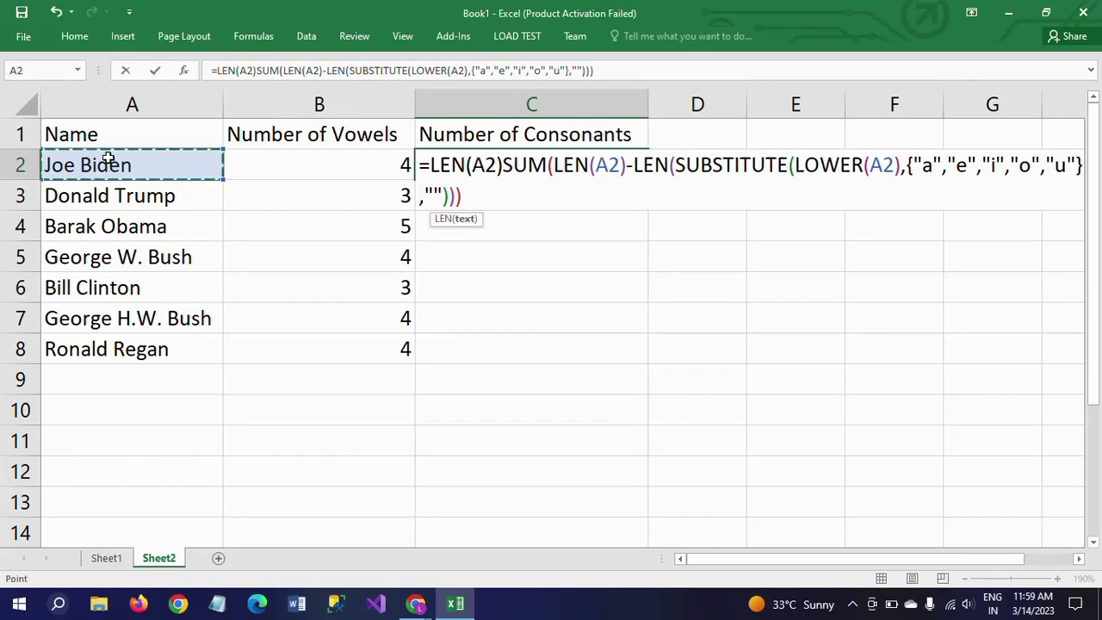
type("-")
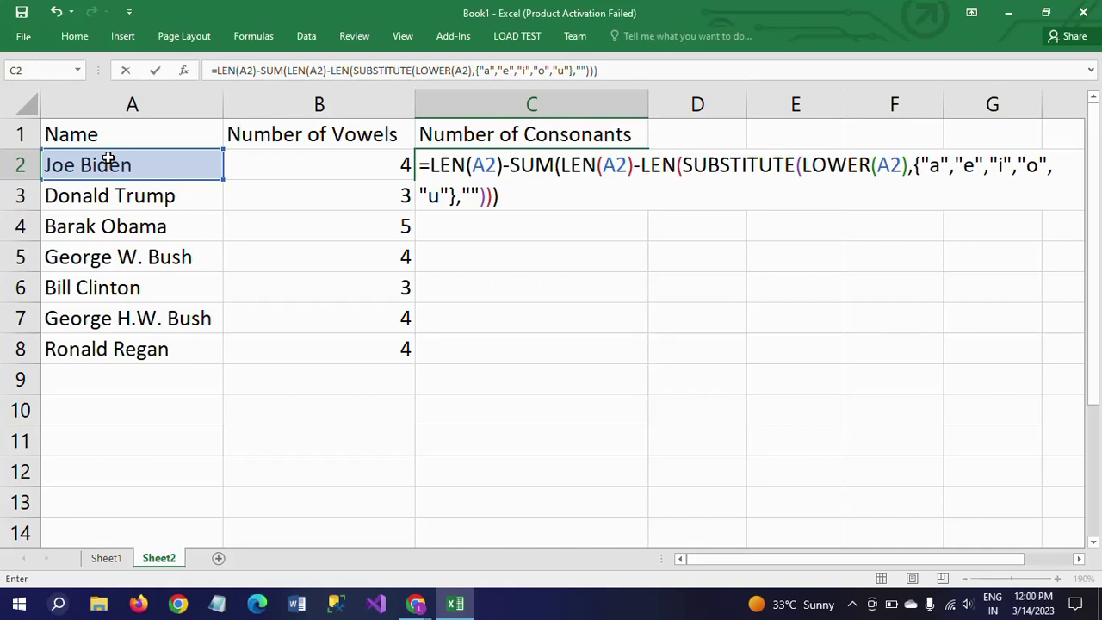
key("Return")
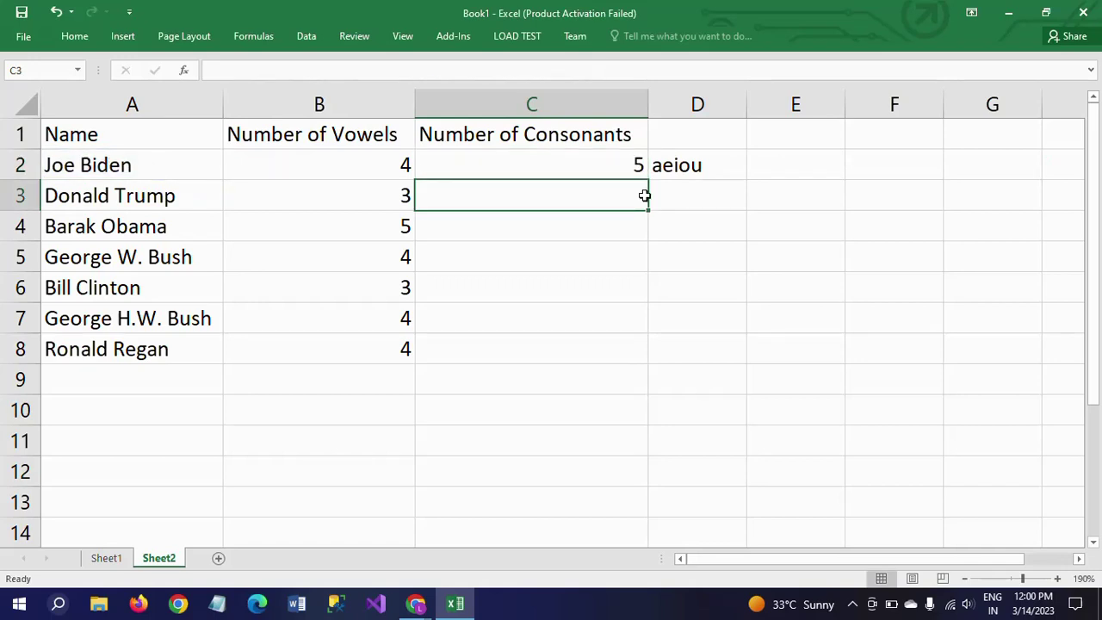
- Insert a new column before Number of Vowels with the header Total_Length
left_click(621, 164)
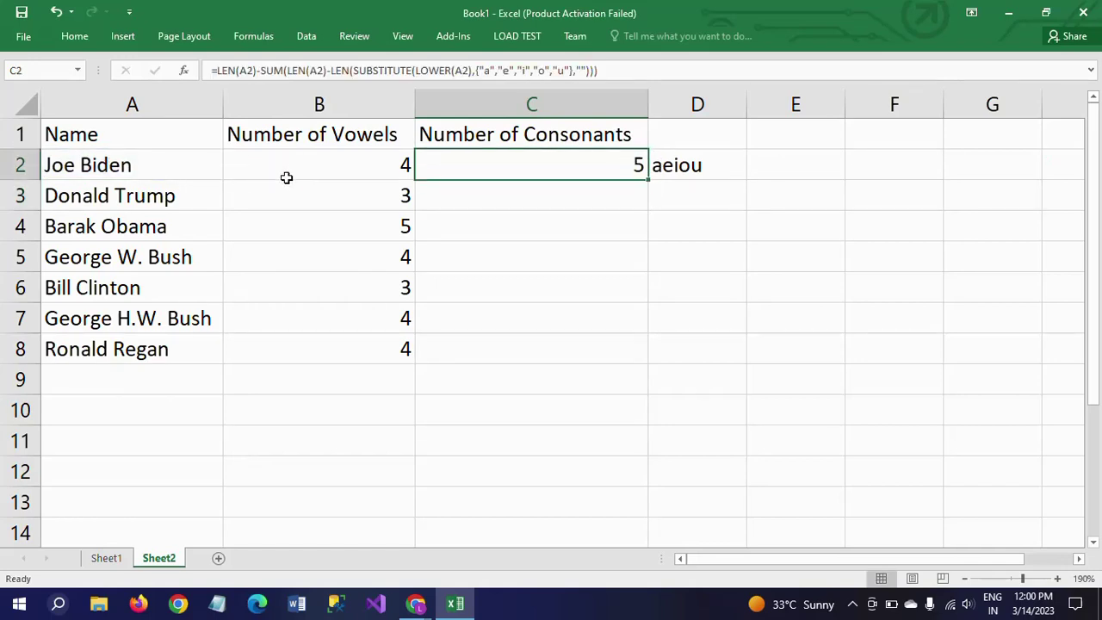
left_click(104, 166)
left_click(320, 101)
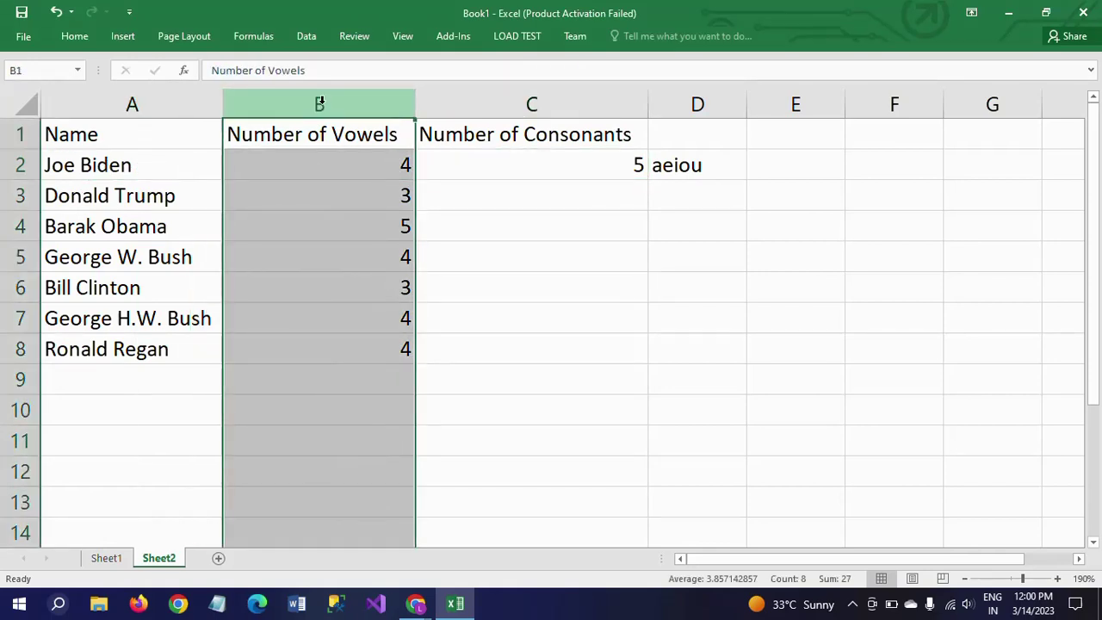
key("ctrl+shift+plus")
left_click(311, 137)
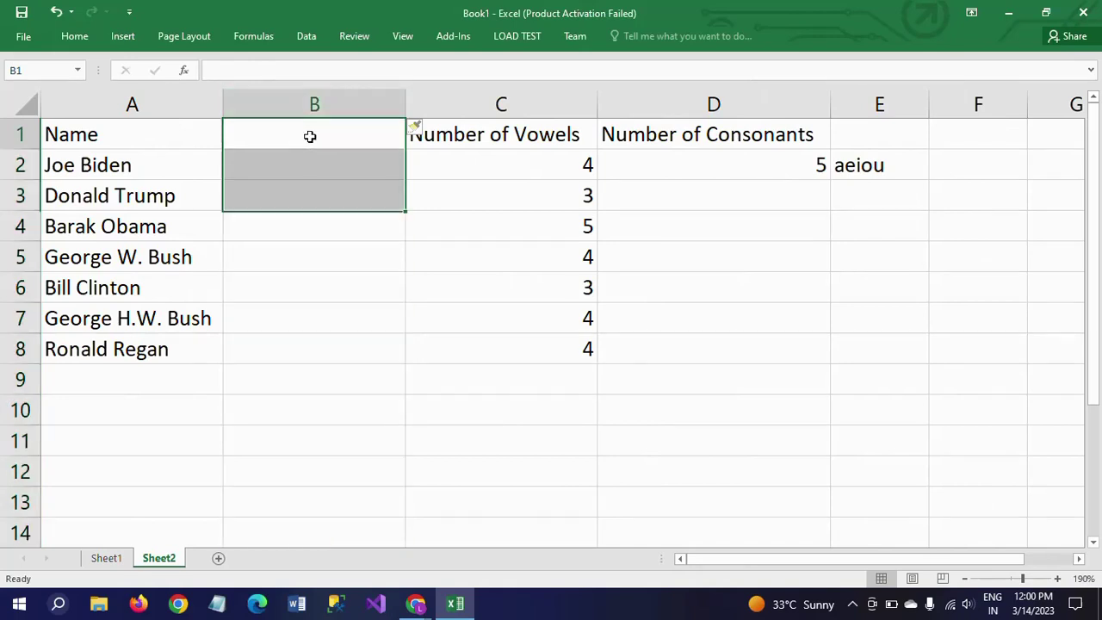
type("T")
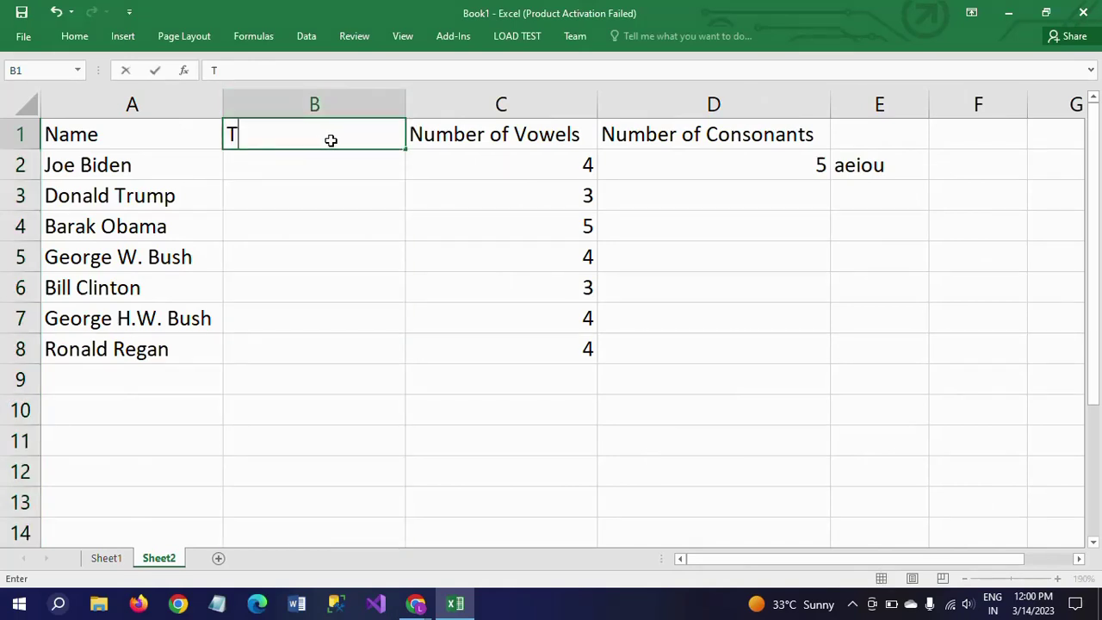
type("otal_Lengh")
key("BackSpace")
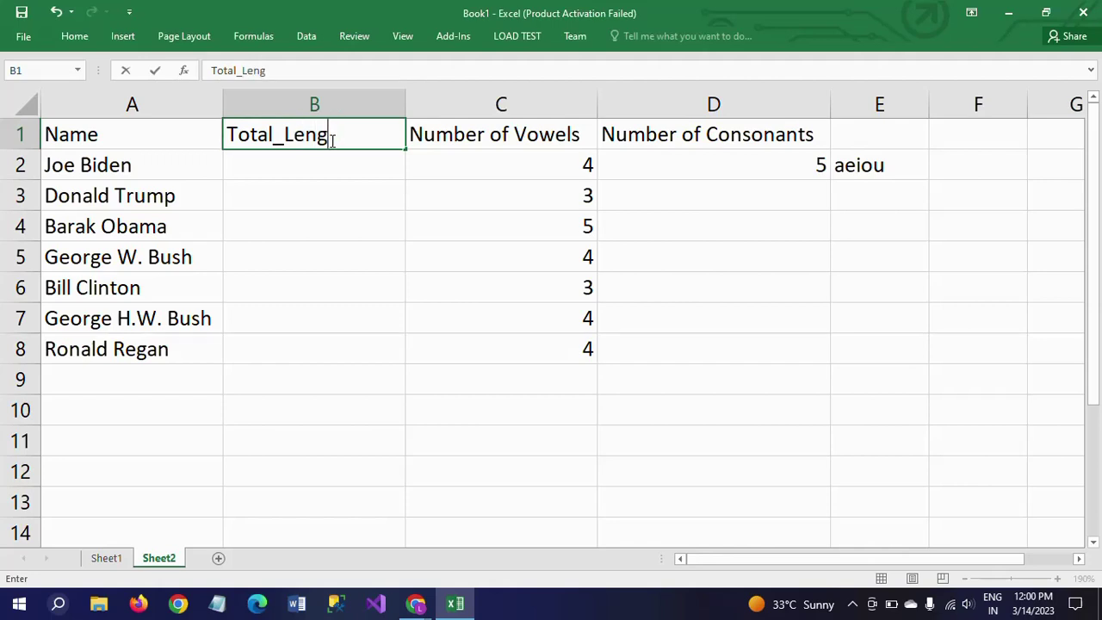
type("th")
key("Return")
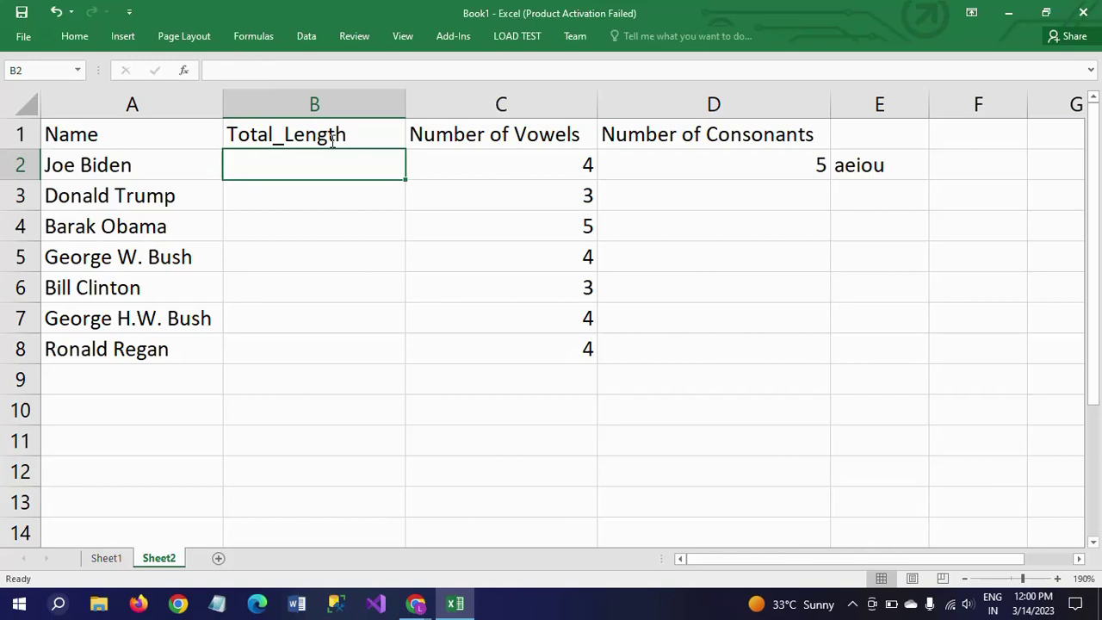
- Enter =LEN(A2) in B2, giving 9 for Joe Biden
type("=Len(")
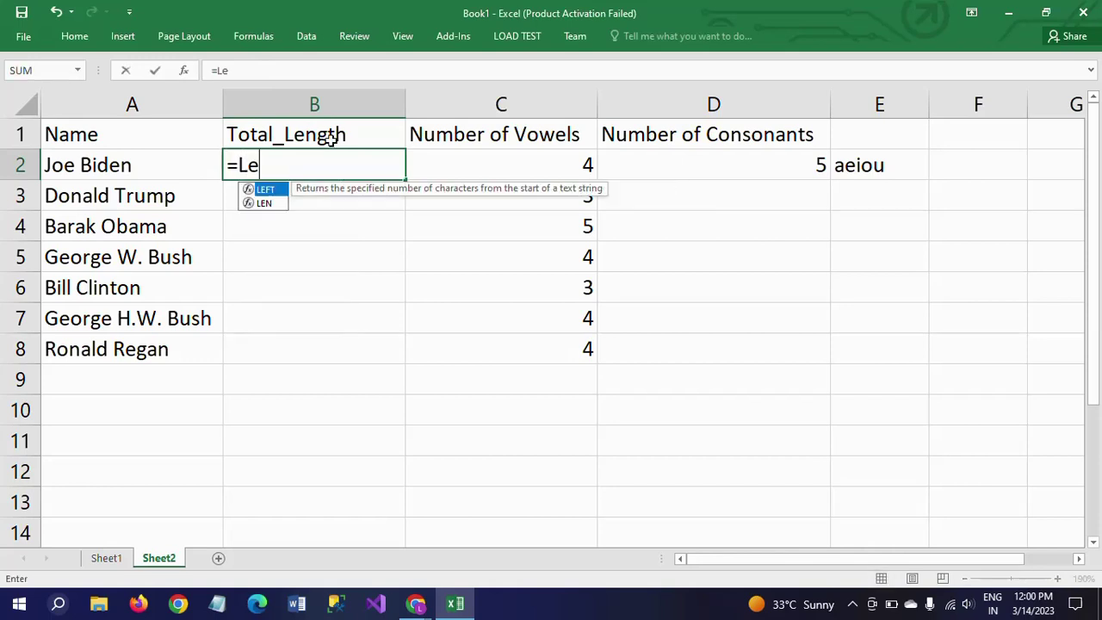
left_click(72, 166)
type(")")
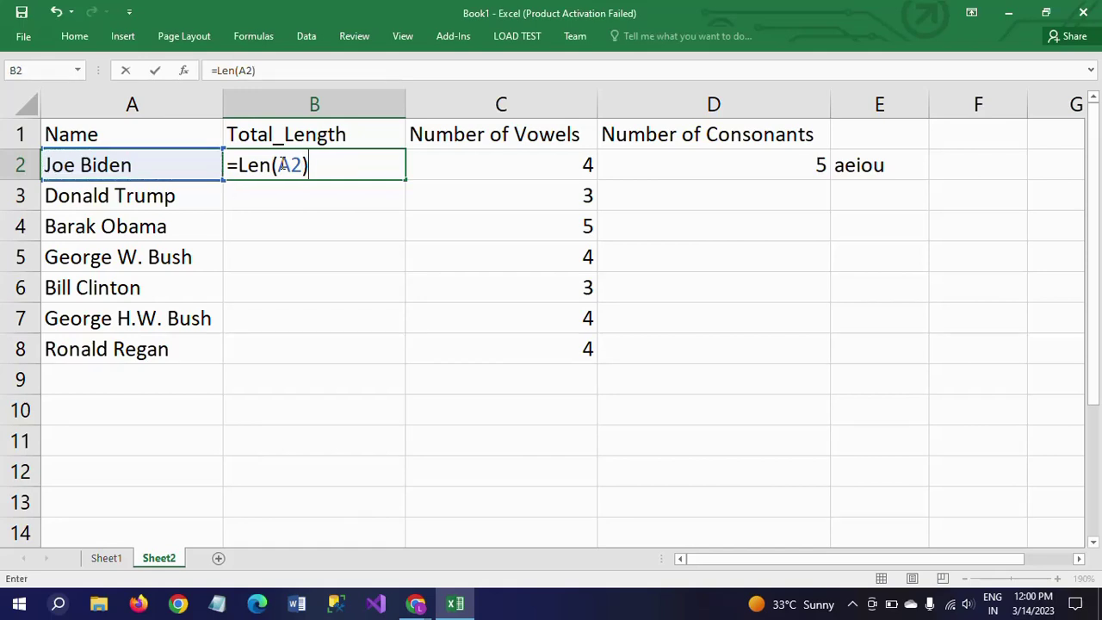
key("Return")
left_click(379, 171)
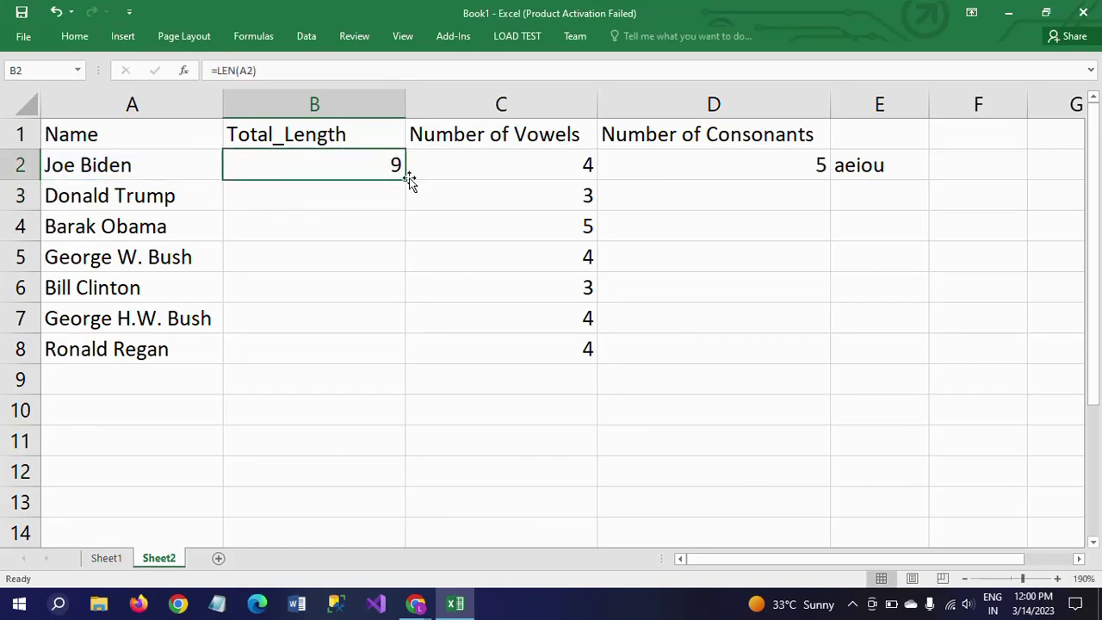
left_click_drag(406, 179, 408, 361)
left_click(359, 283)
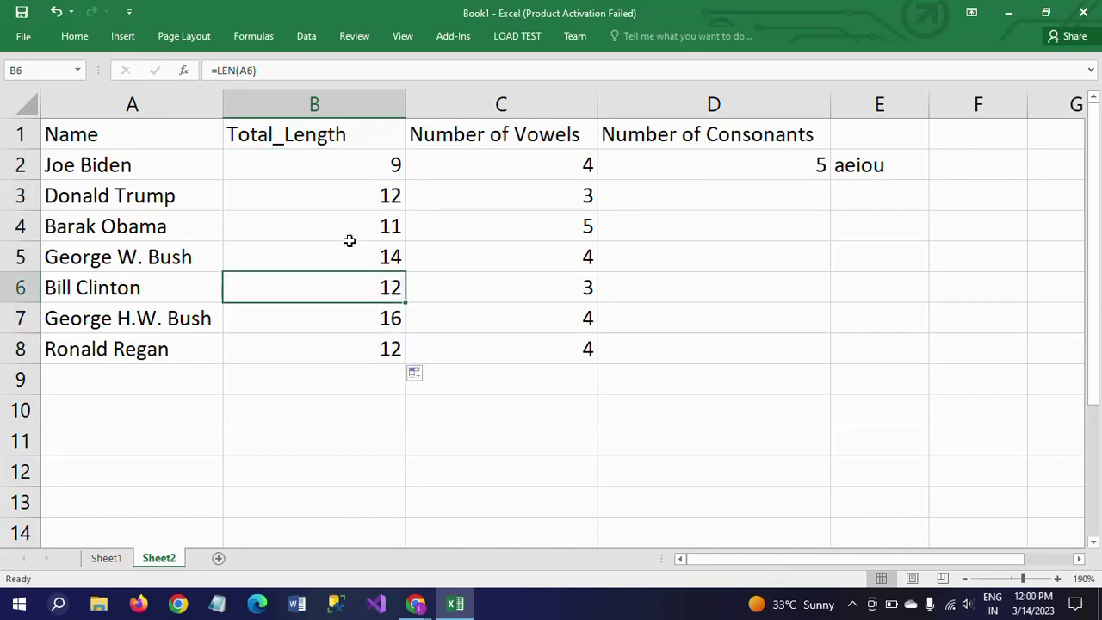
left_click(369, 169)
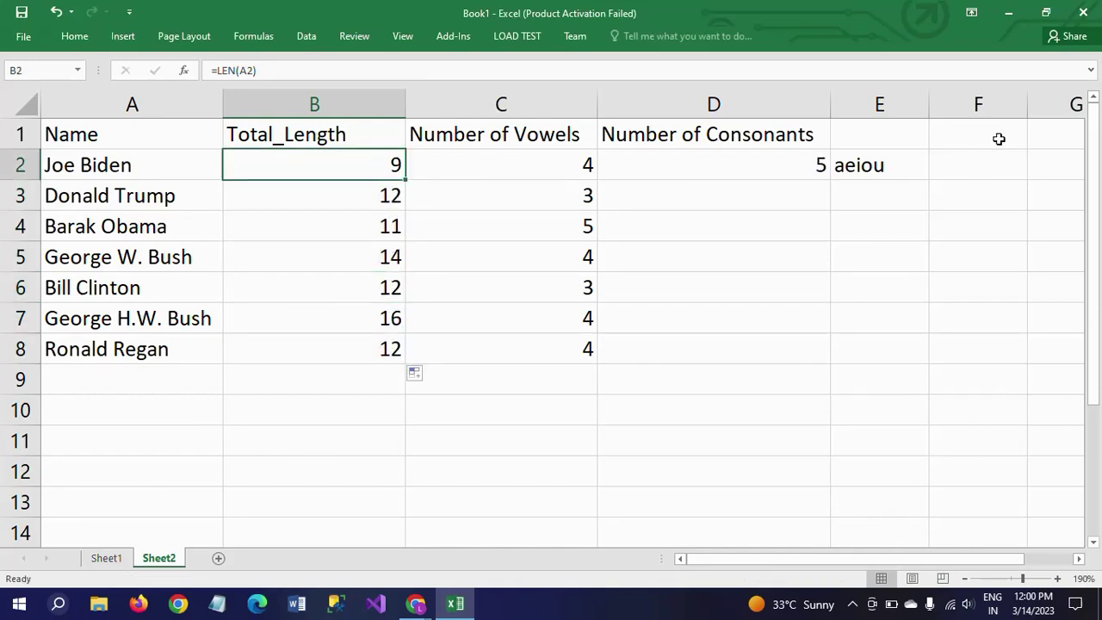
left_click(855, 167)
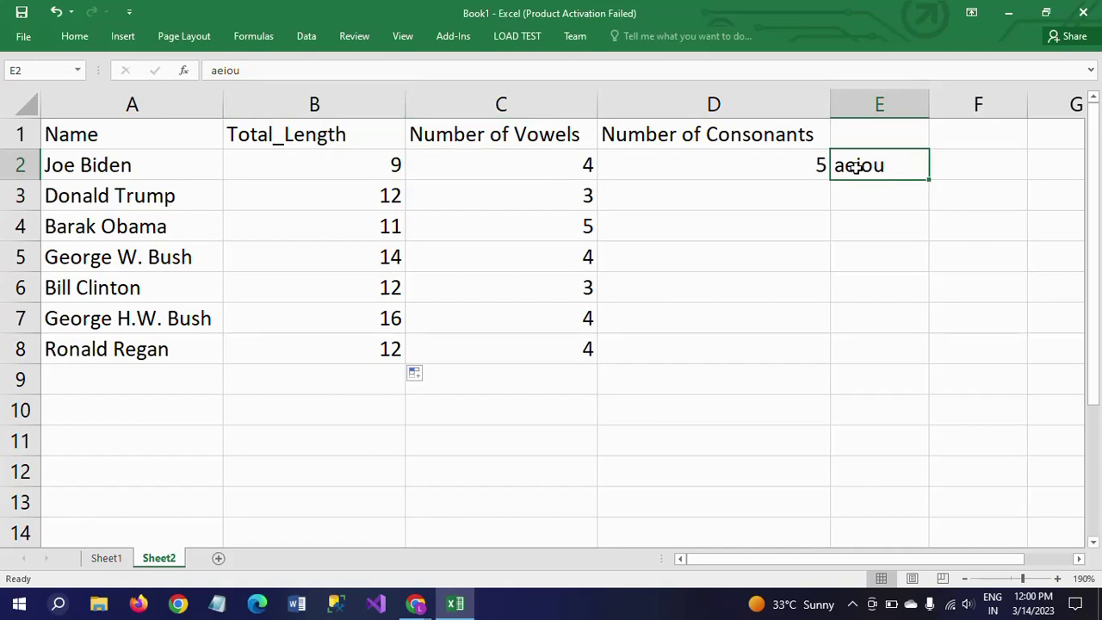
key("Delete")
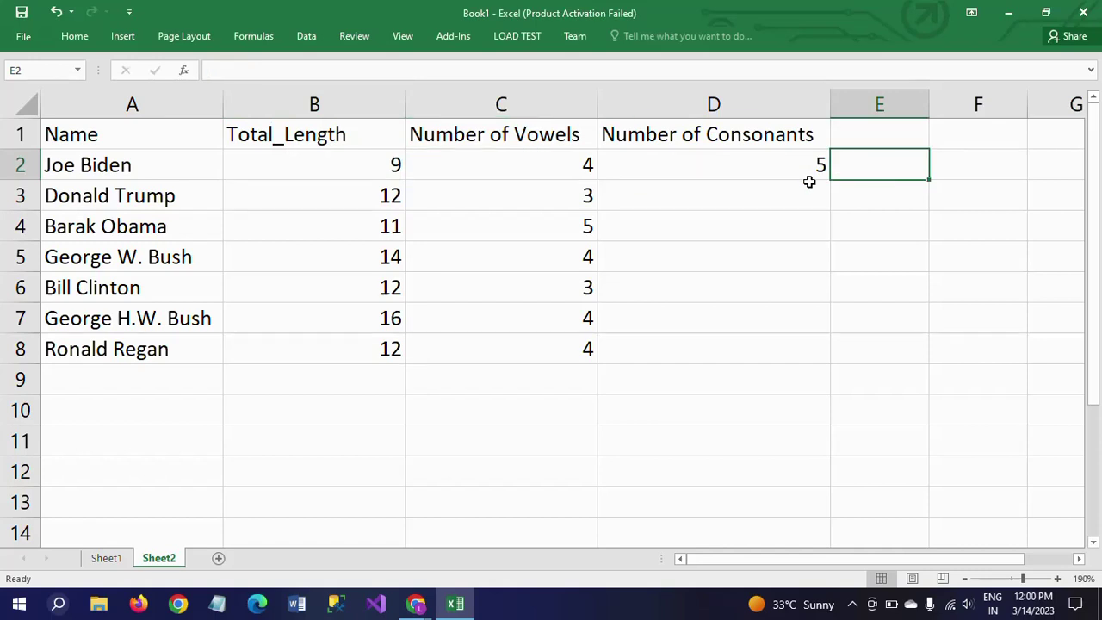
left_click(539, 171)
left_click(738, 165)
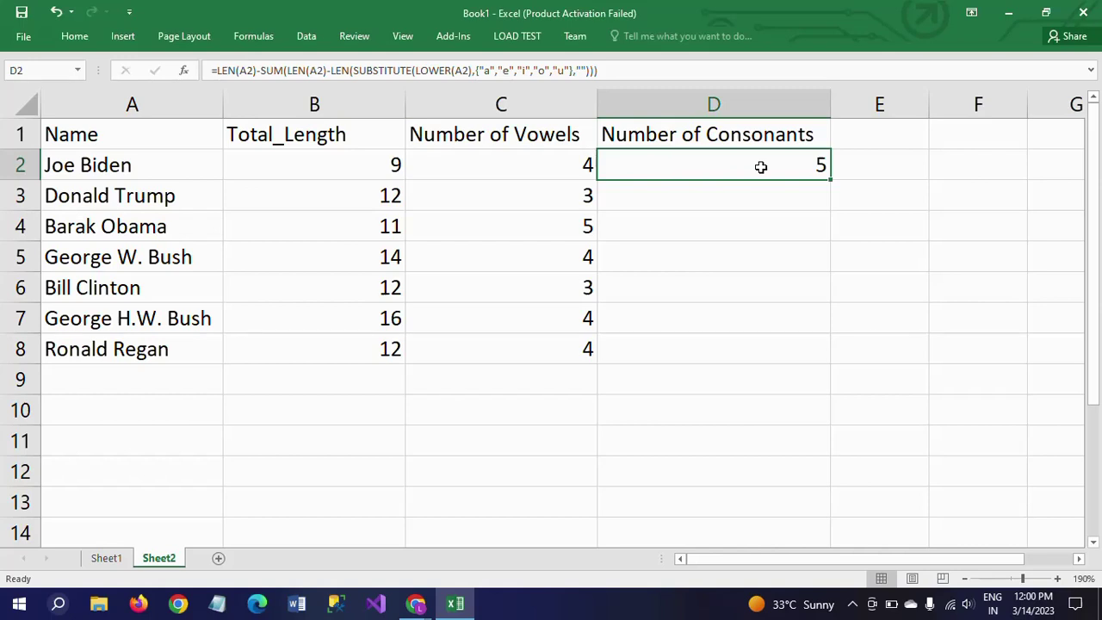
left_click(522, 165)
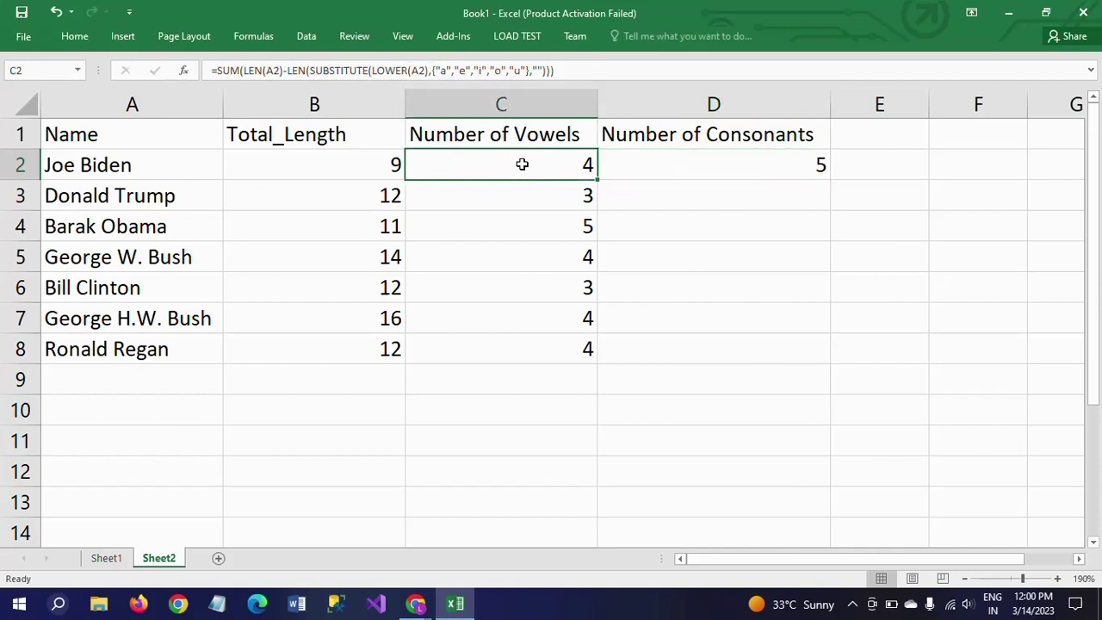
left_click(651, 158)
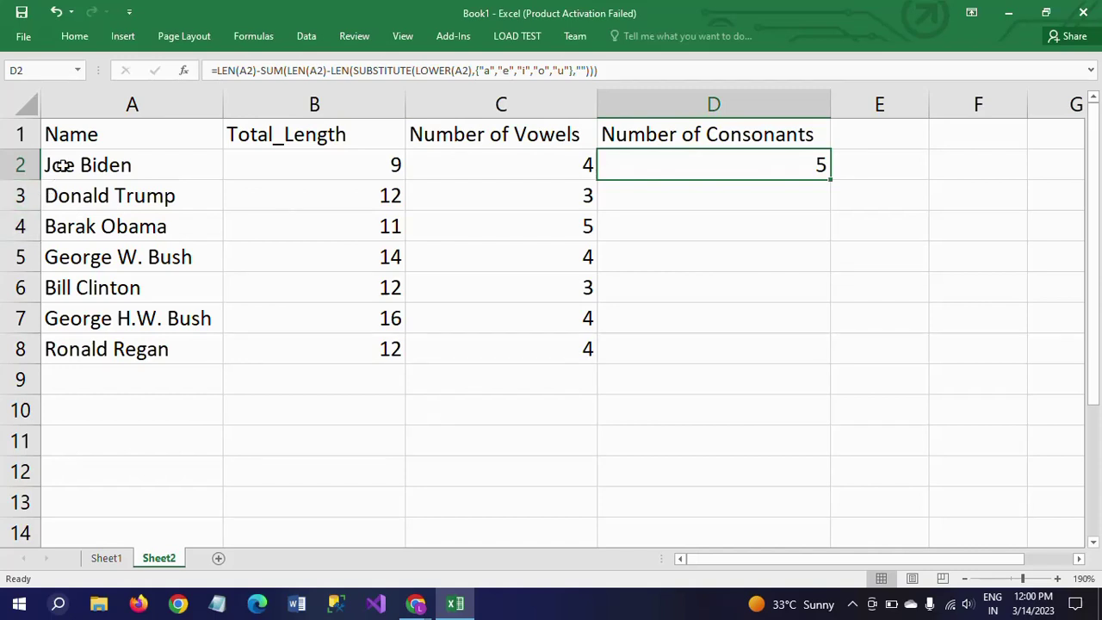
left_click(501, 164)
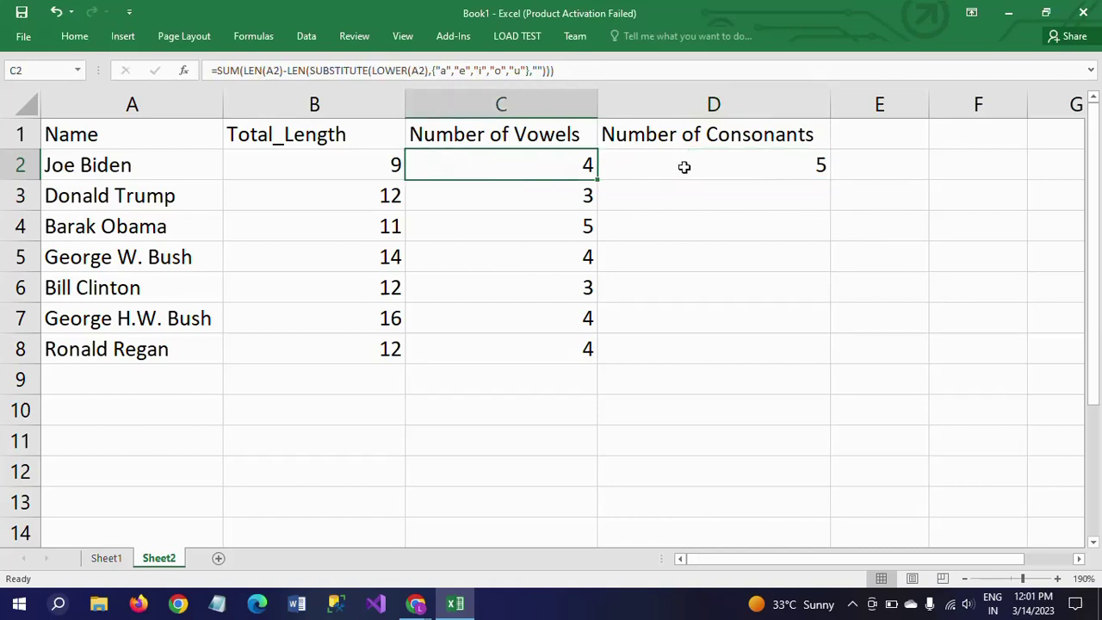
left_click(770, 165)
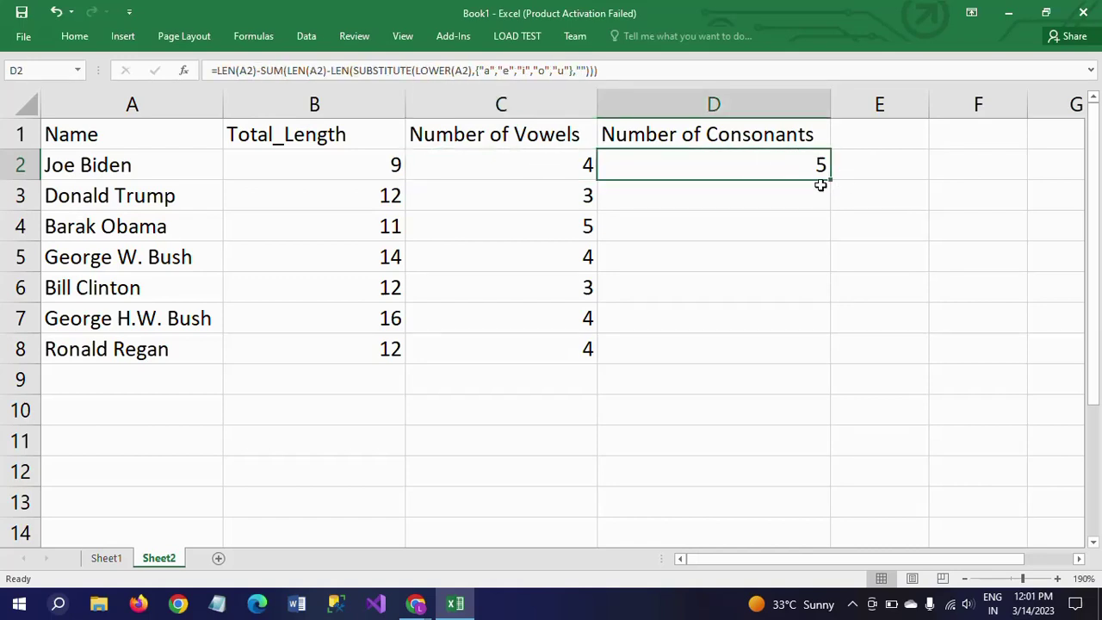
- Fill the consonant formula down to D8 (9, 6, 10, 9, 12, 8) and autofit column B
left_click_drag(832, 180, 830, 360)
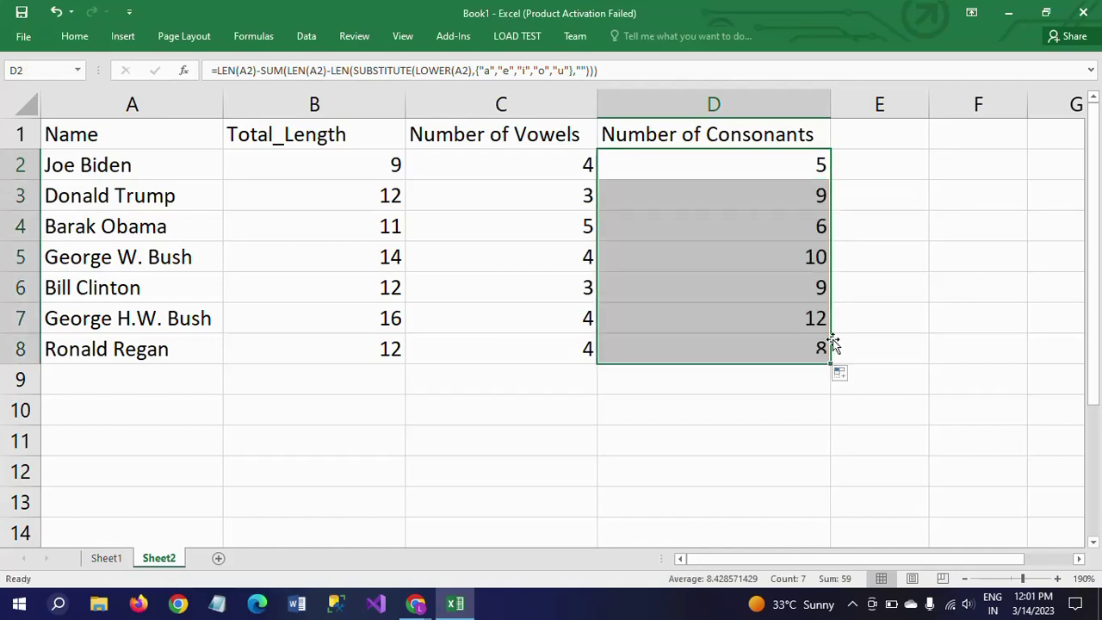
left_click(699, 245)
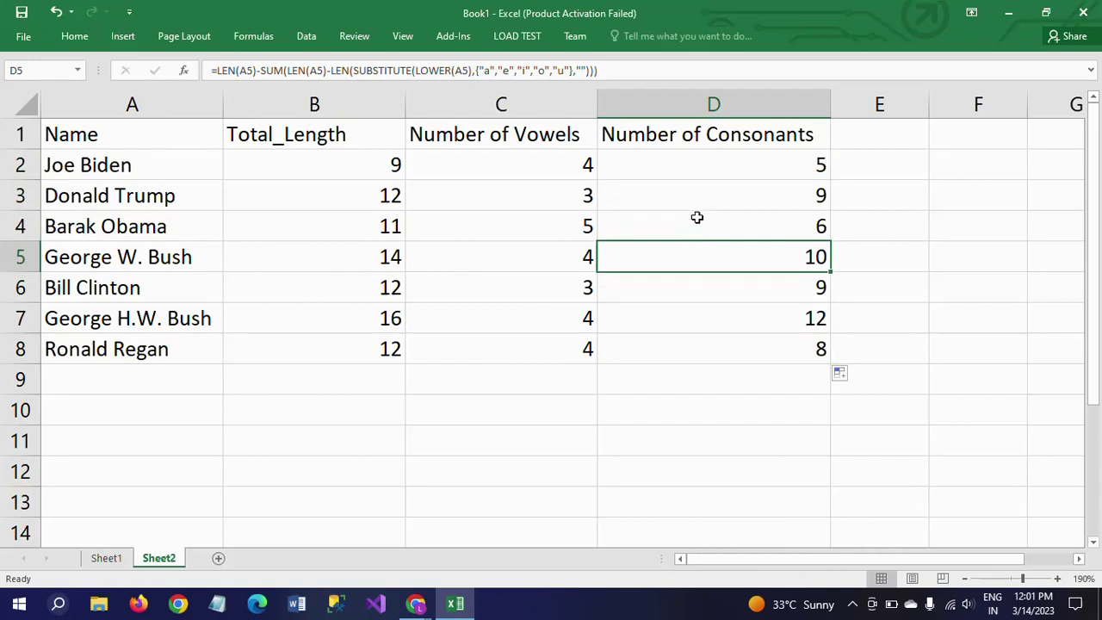
left_click(325, 201)
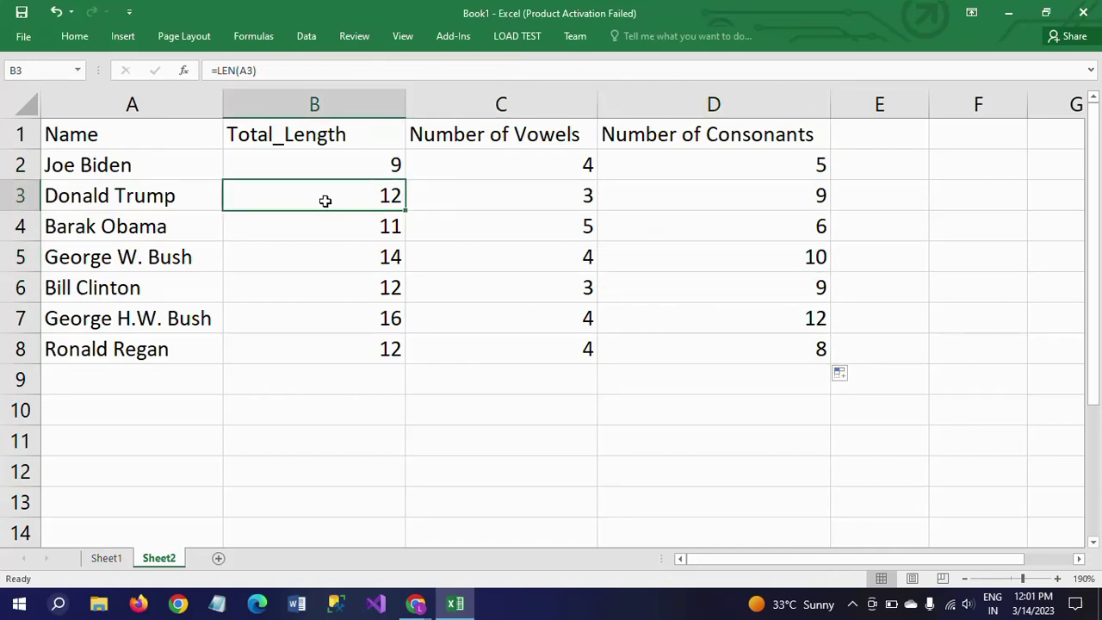
left_click_drag(402, 101, 404, 101)
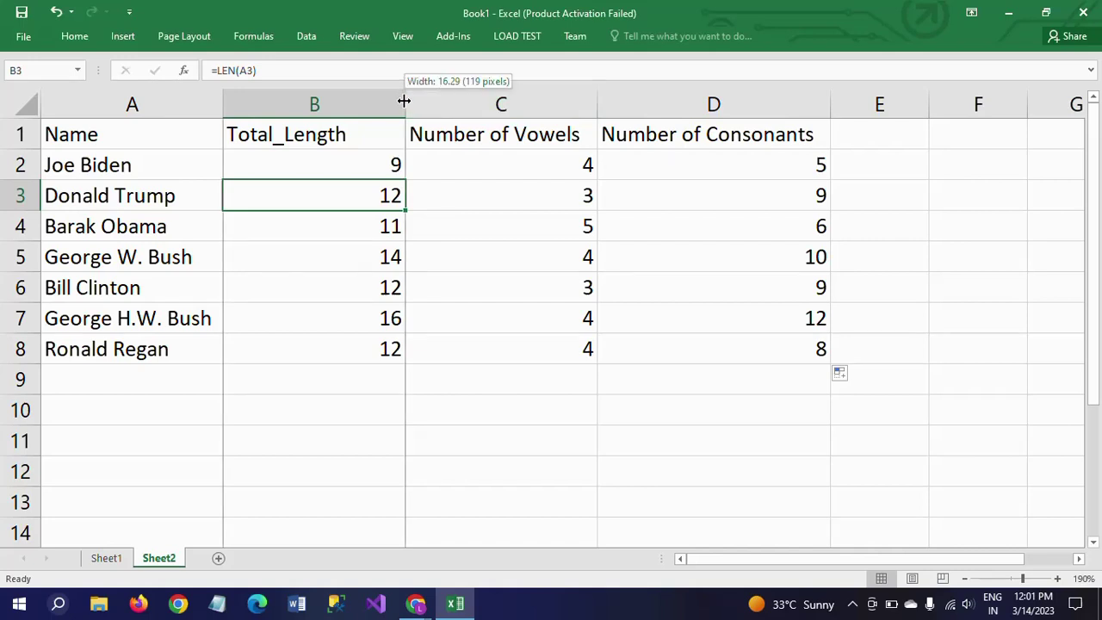
double_click(403, 102)
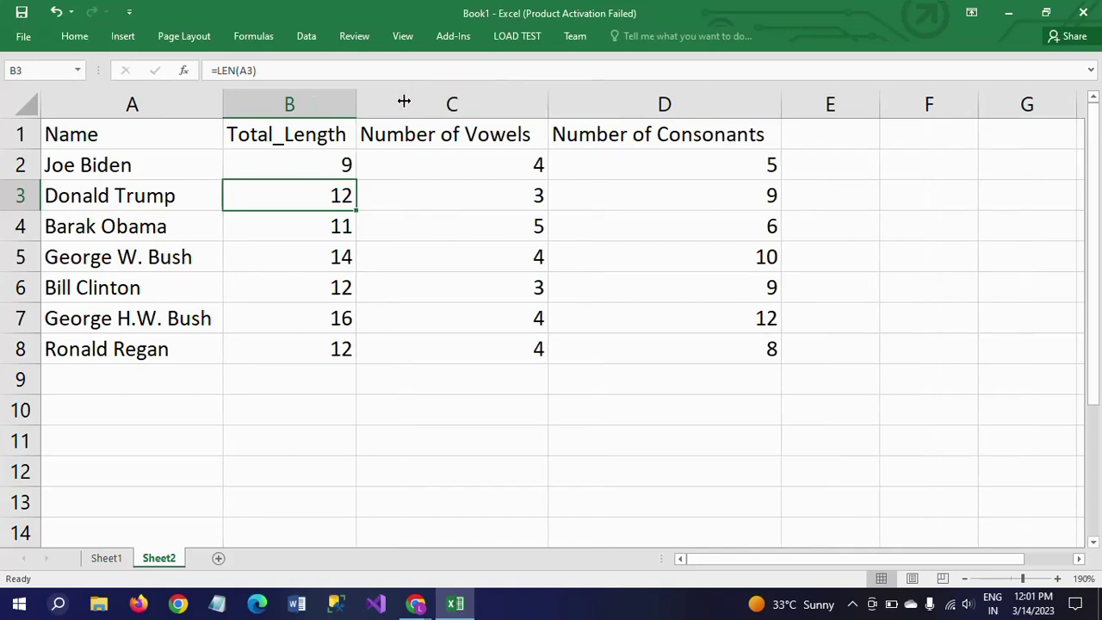
- Review each name's length, vowel and consonant formulas down to row 9
left_click(458, 199)
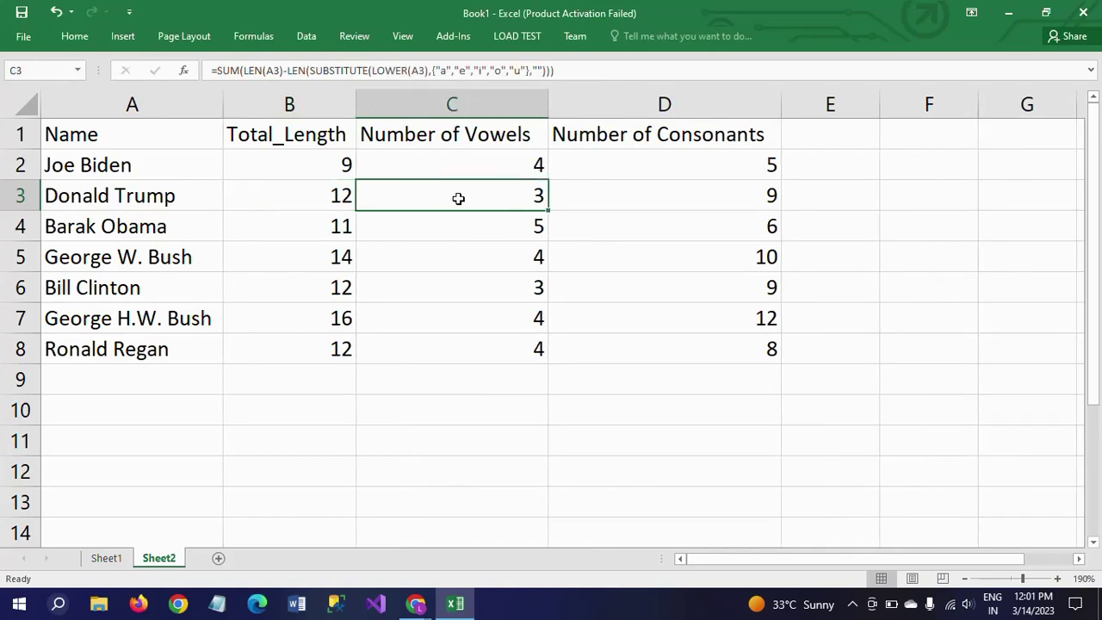
left_click(697, 206)
left_click(270, 226)
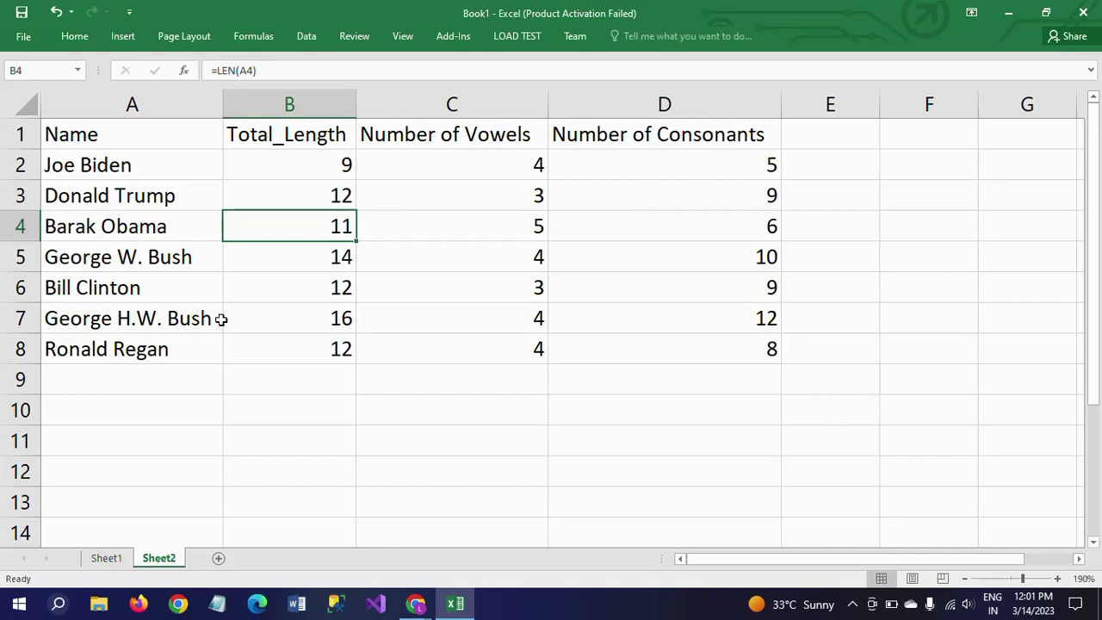
key("Right")
key("Right")
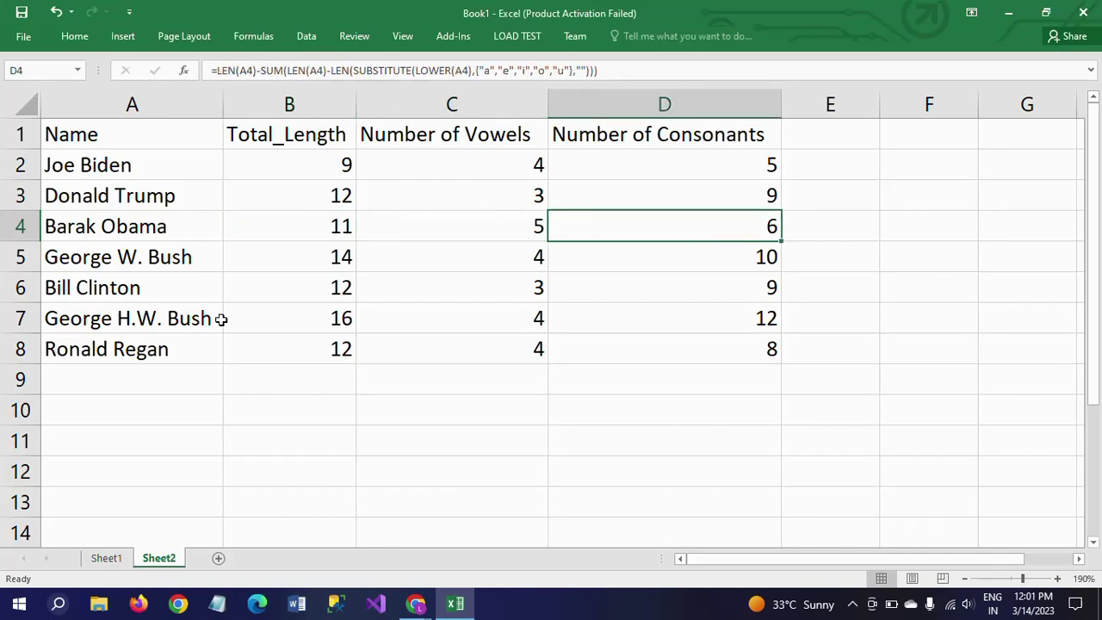
key("Down")
key("Left")
key("Left")
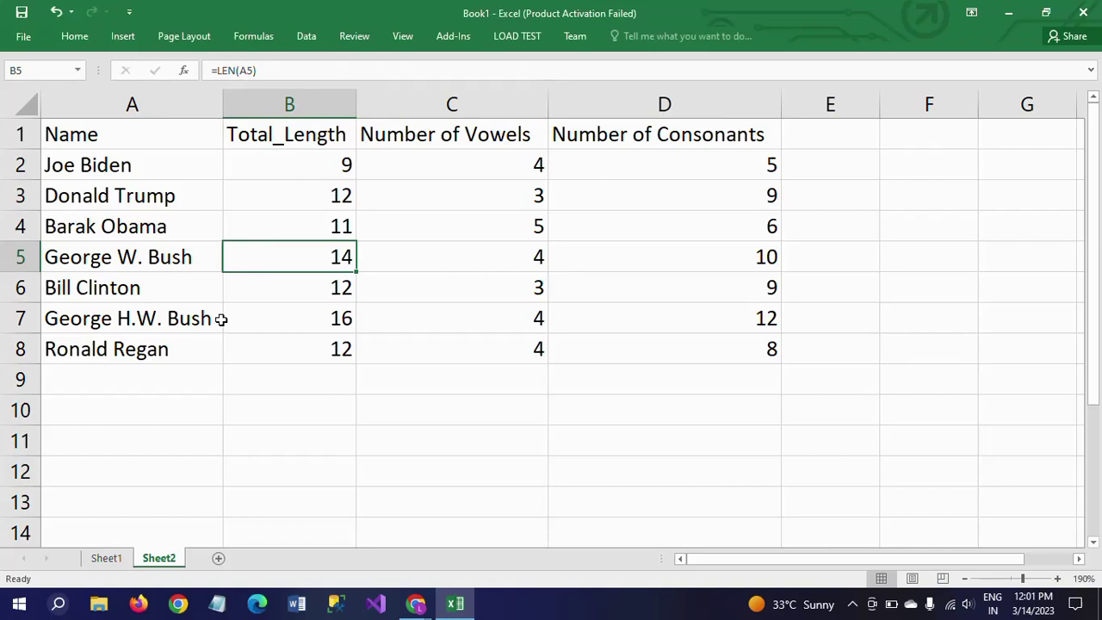
key("Right")
key("Right")
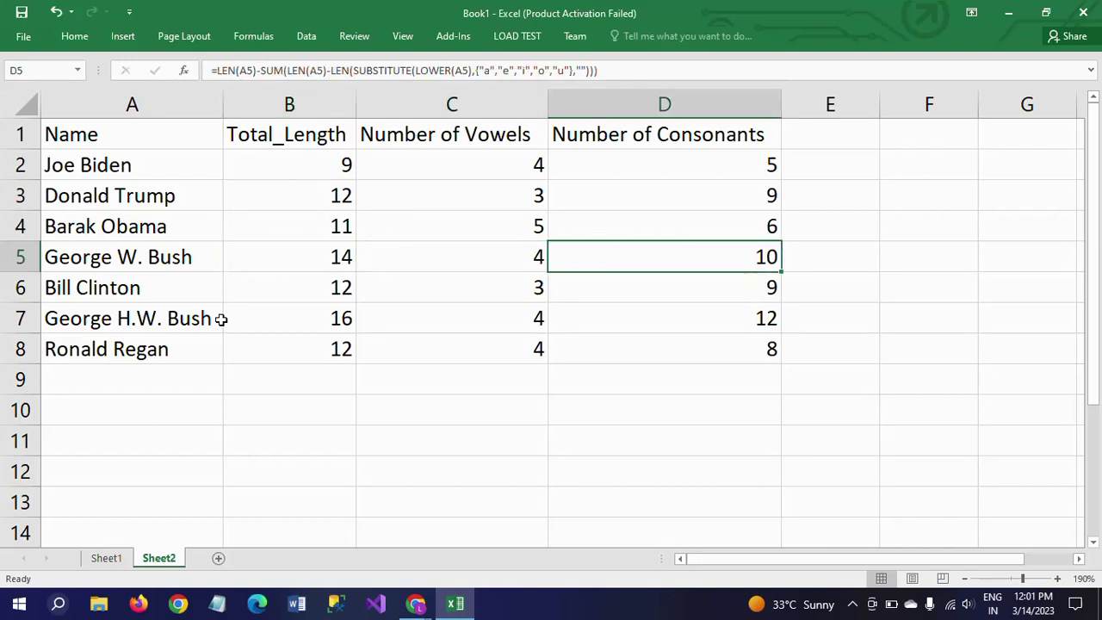
key("Down")
key("Left")
key("Left")
key("Right")
key("Right")
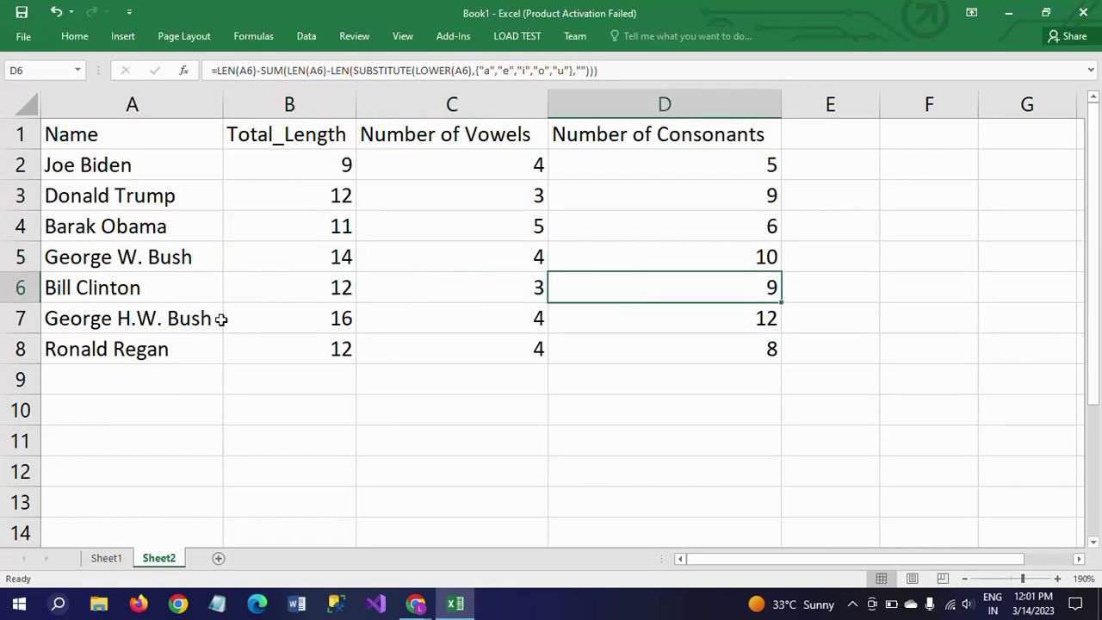
key("Down")
key("Left")
key("Left")
key("Right")
key("Right")
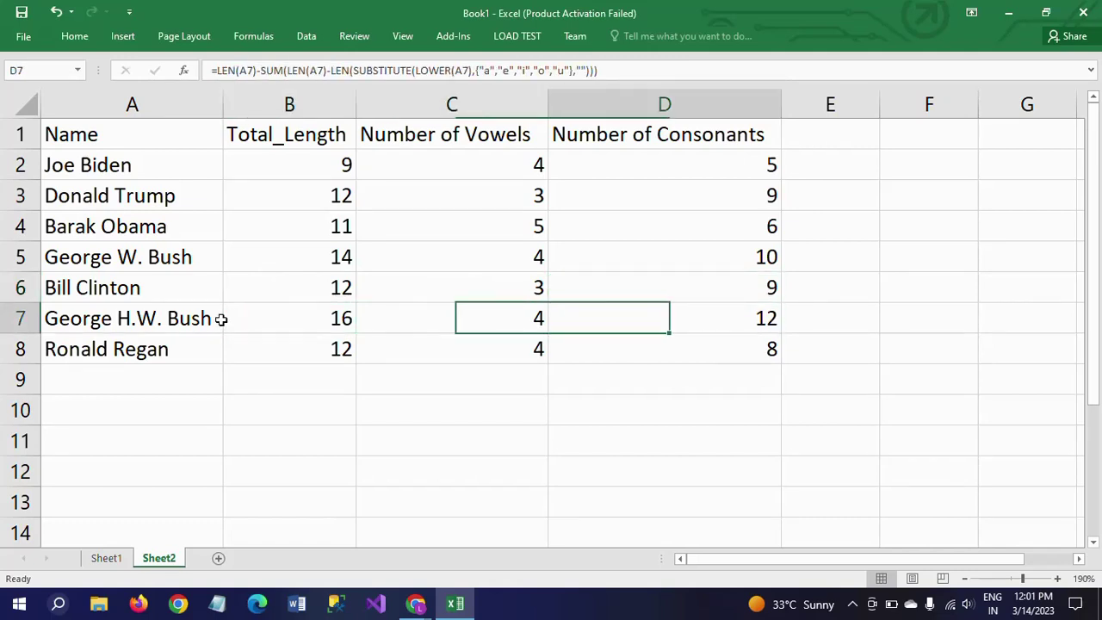
key("Right")
key("Down")
key("Left")
key("Left")
key("Left")
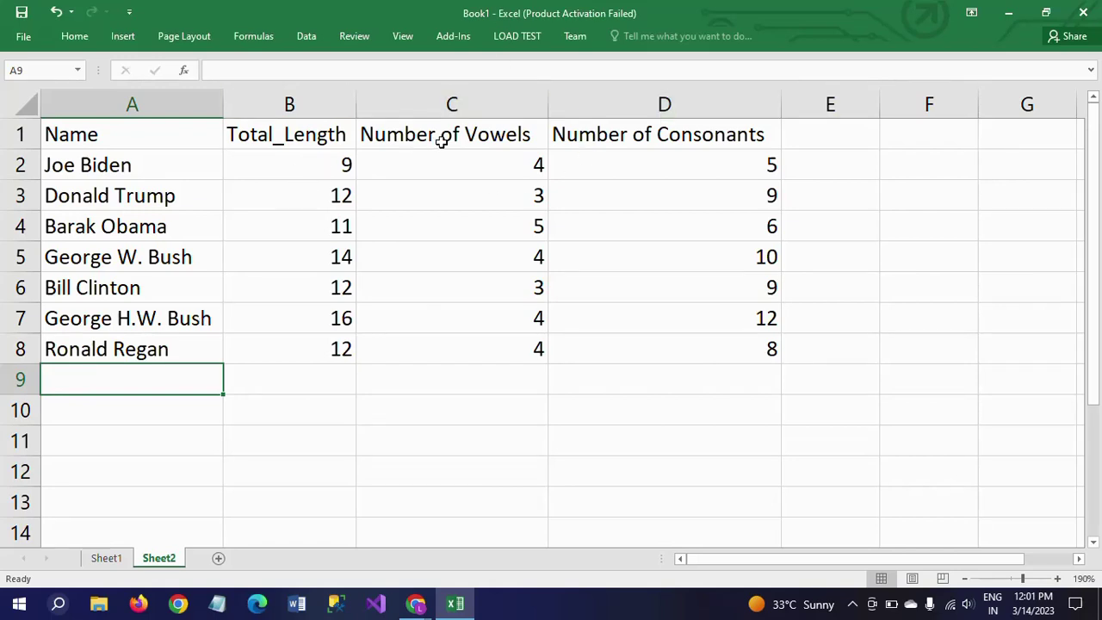
left_click(469, 140)
left_click(479, 164)
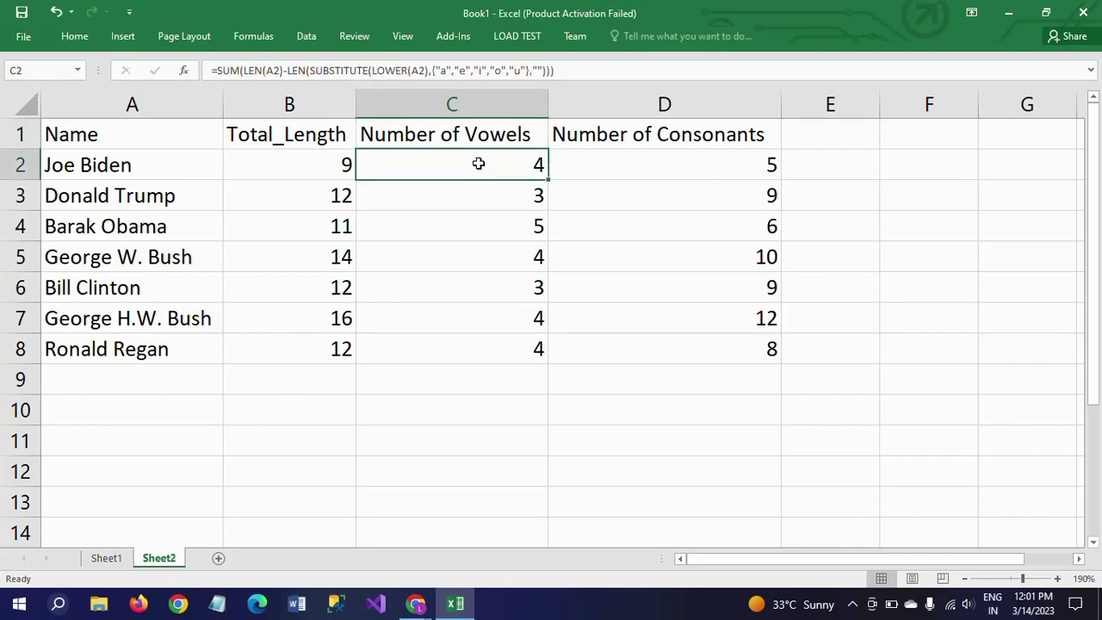
double_click(479, 164)
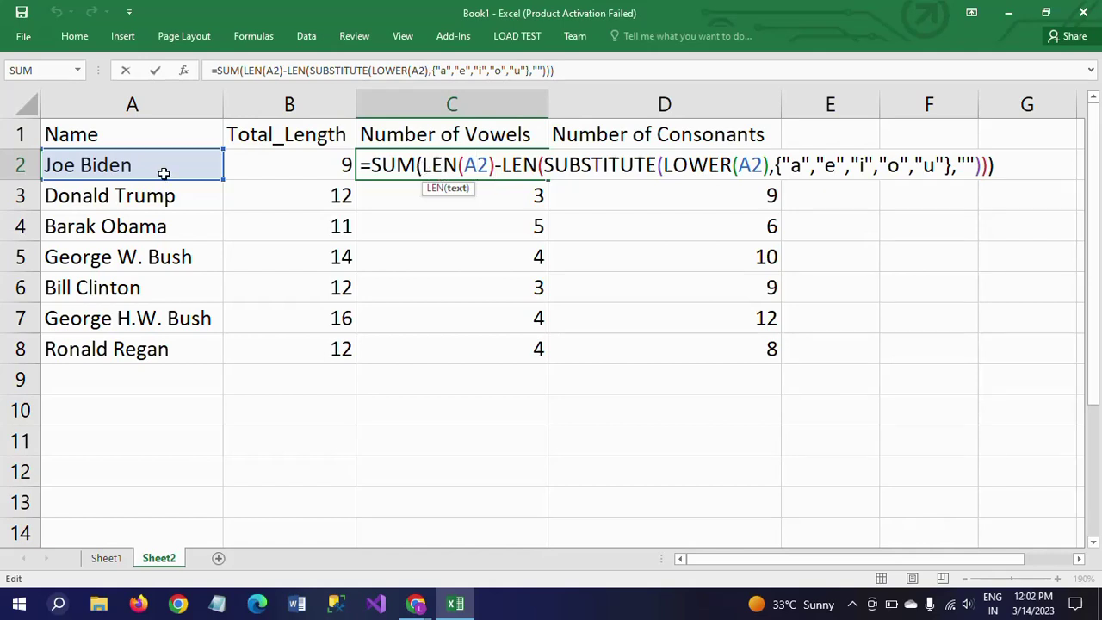
key("Return")
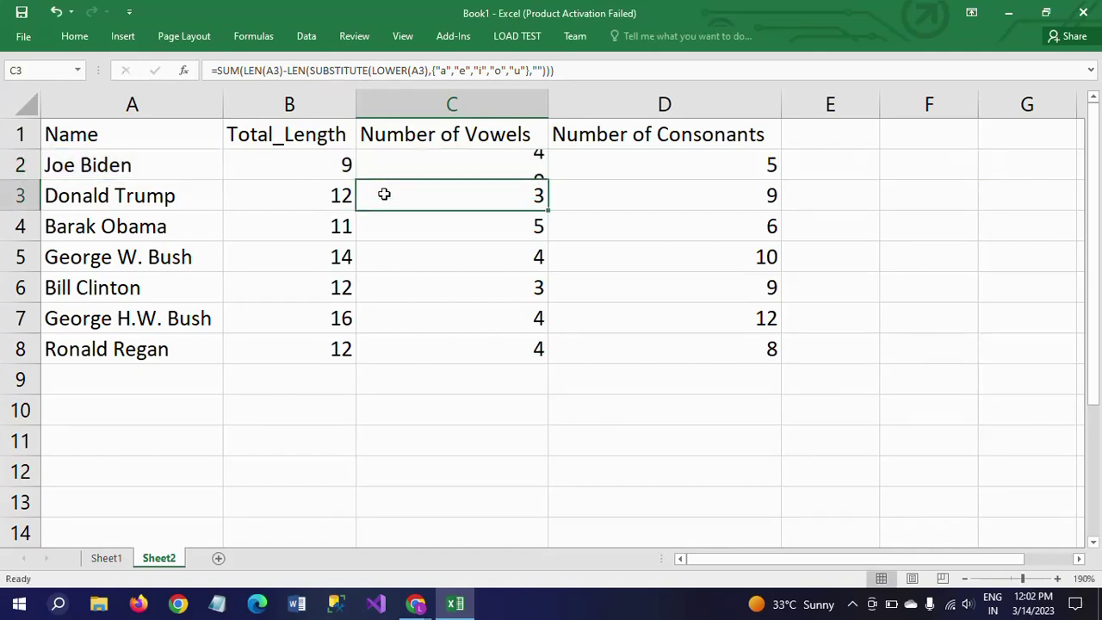
left_click(424, 164)
double_click(732, 162)
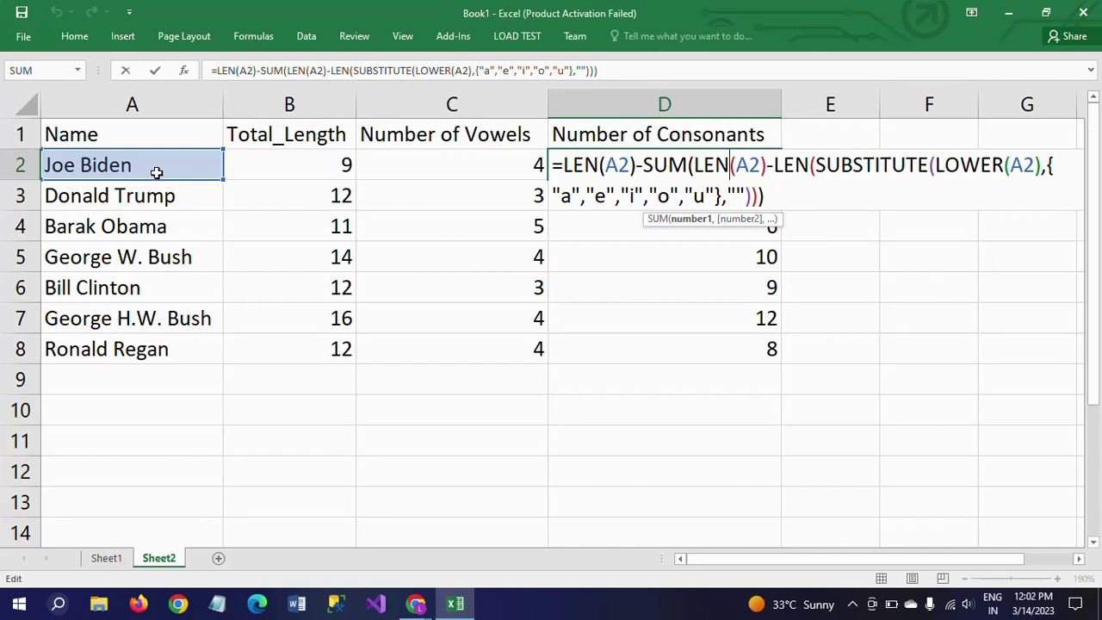
left_click(241, 218)
left_click(631, 175)
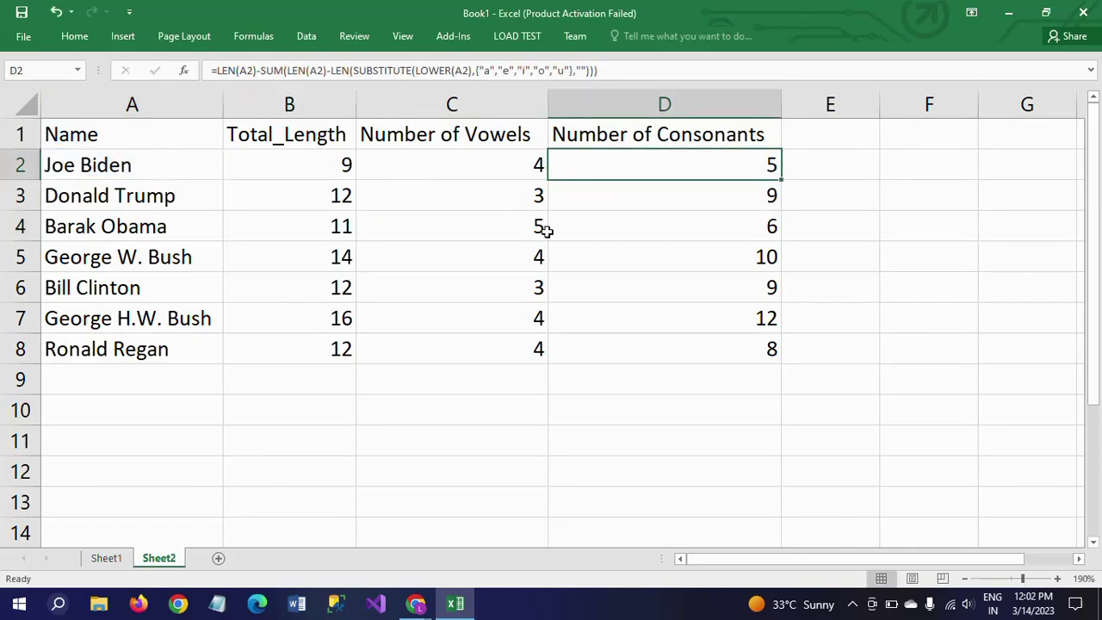